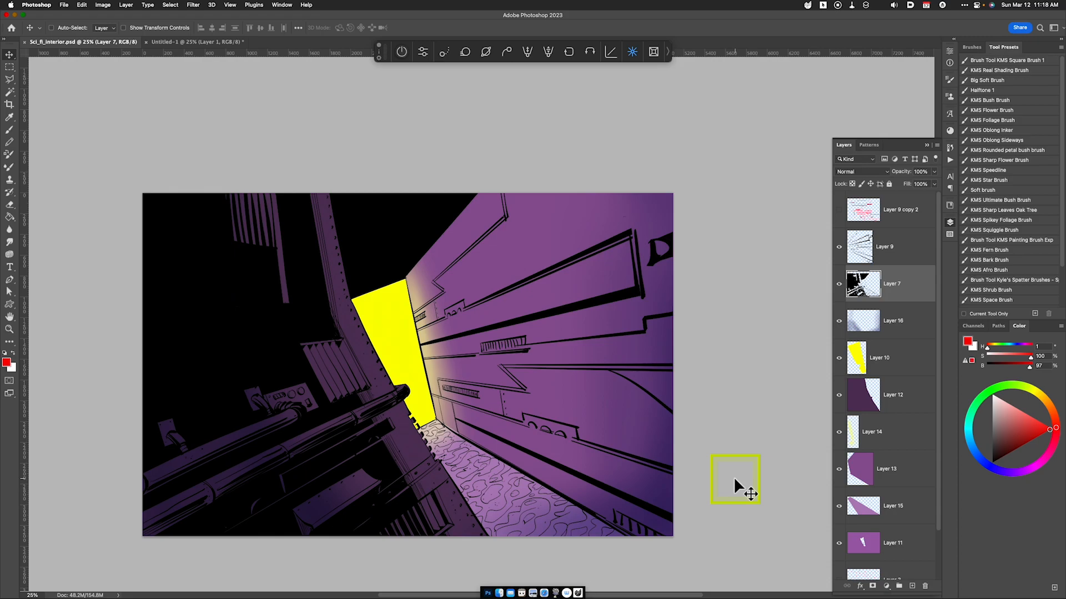
In the Untitled-1 document, add a new layer above the line art and ready the Brush with pure red at 100% brightness.
{"action": "left_click", "coordinate": [548, 450]}
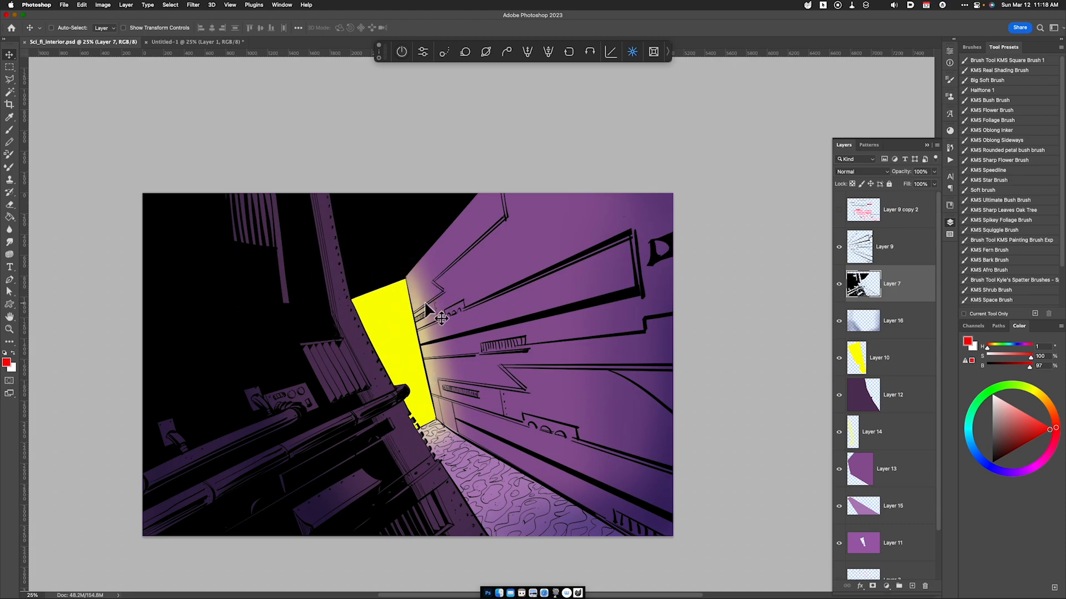
{"action": "left_click", "coordinate": [183, 44]}
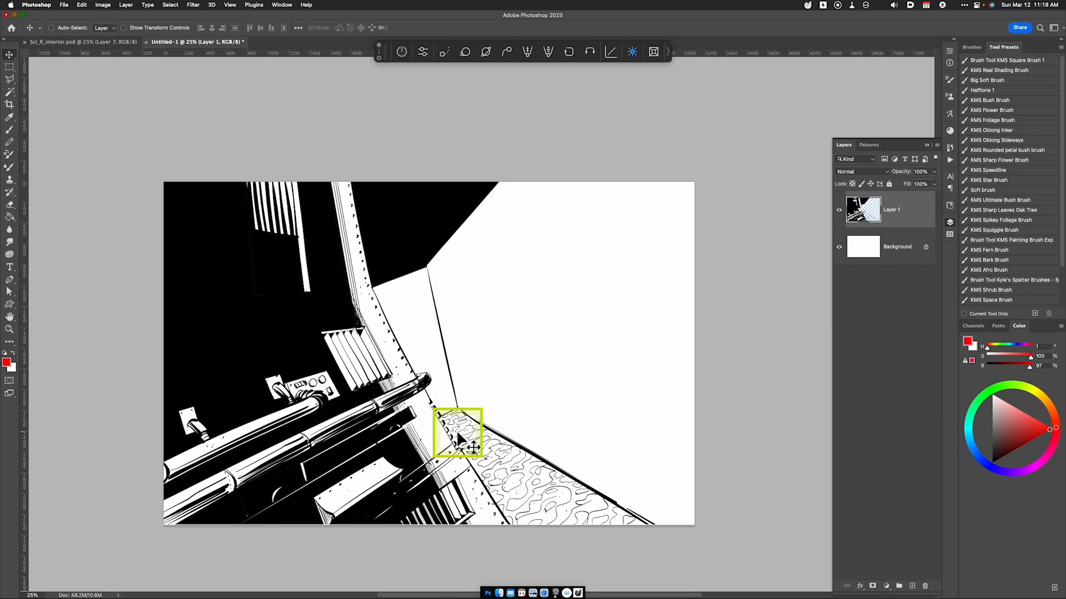
{"action": "key", "text": "alt+shift+super+n"}
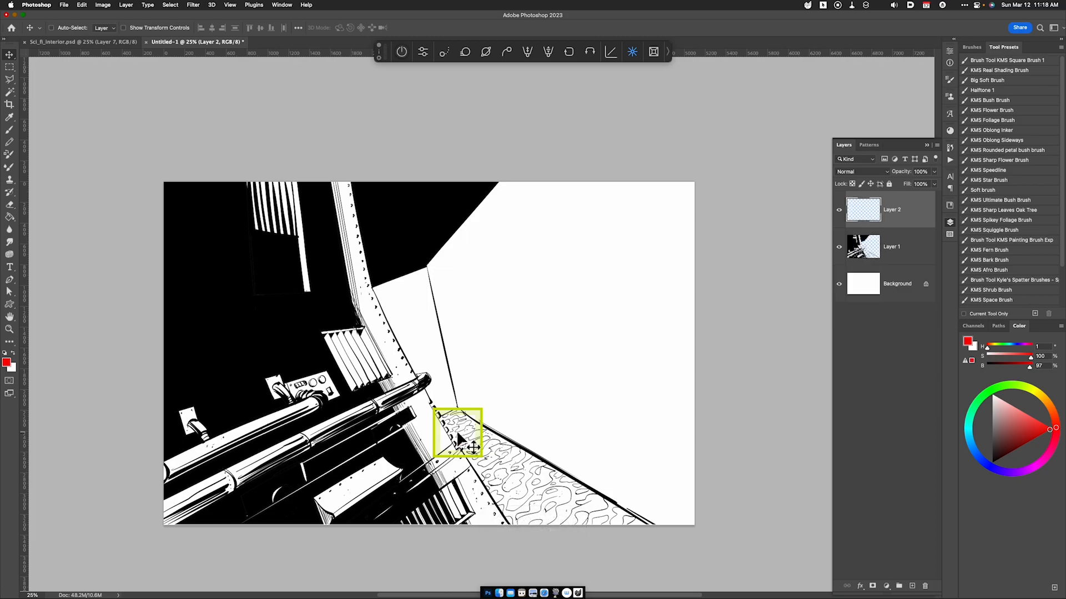
{"action": "left_click_drag", "start_coordinate": [1022, 424], "coordinate": [1056, 429]}
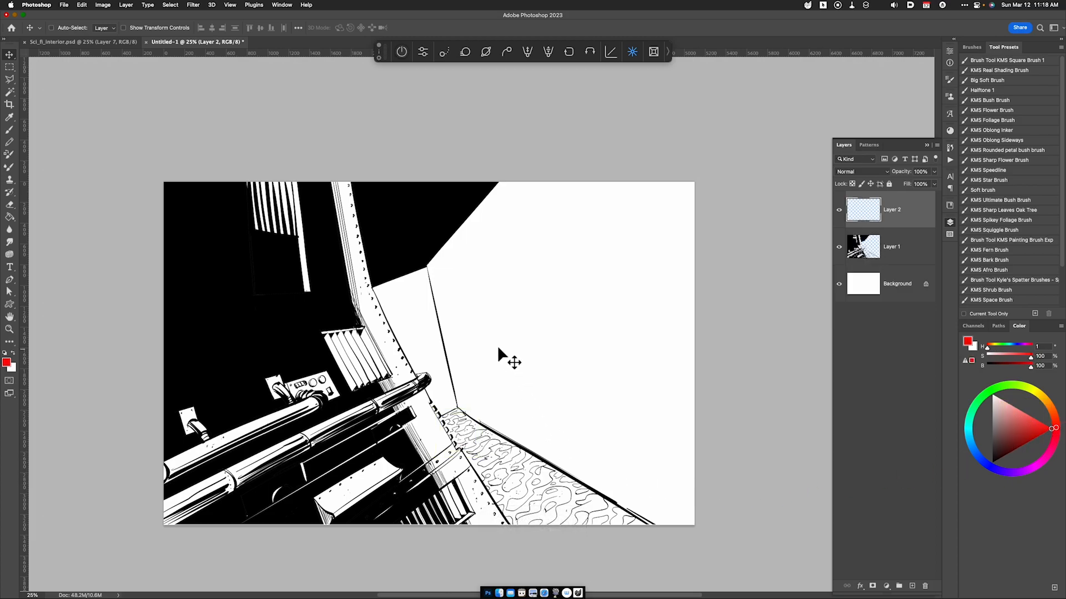
{"action": "key", "text": "b"}
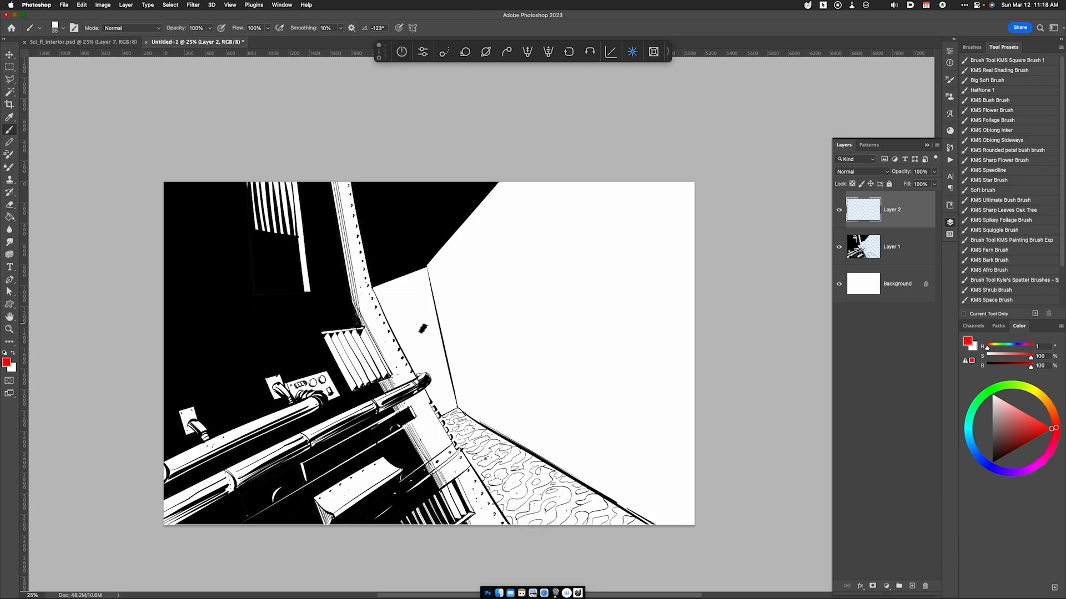
Paint a long horizontal red line across the image with a raised panel outline, plus a straight, heavier baseline just beneath it.
{"action": "mouse_move", "coordinate": [332, 325]}
{"action": "left_mouse_down"}
{"action": "mouse_move", "coordinate": [537, 324]}
{"action": "mouse_move", "coordinate": [538, 309]}
{"action": "left_mouse_up"}
{"action": "left_click", "coordinate": [665, 310], "text": "shift"}
{"action": "left_click_drag", "start_coordinate": [665, 310], "coordinate": [663, 322]}
{"action": "key", "text": "super+z"}
{"action": "left_click", "coordinate": [713, 323], "text": "shift"}
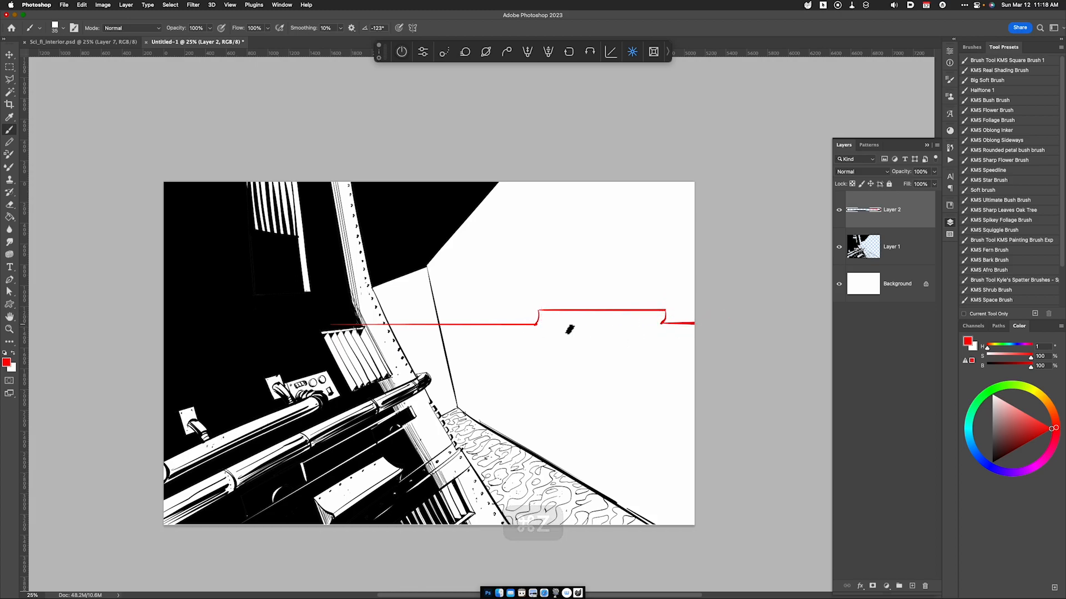
{"action": "left_click", "coordinate": [328, 333]}
{"action": "left_click", "coordinate": [749, 329], "text": "shift"}
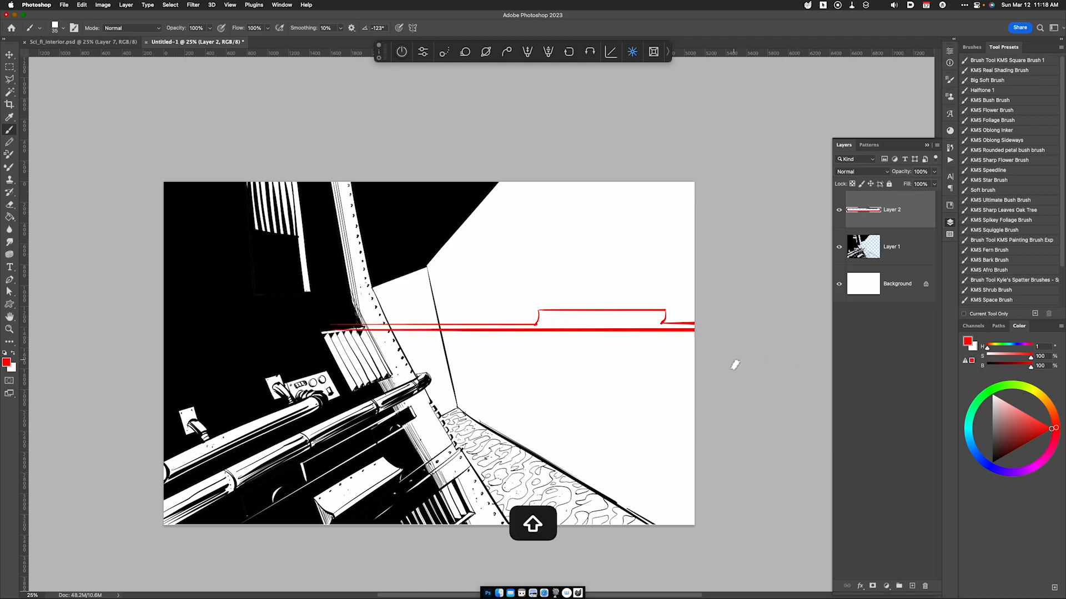
Draw a row of small curved vent details and a little rectangle inside the raised panel outline.
{"action": "left_click_drag", "start_coordinate": [543, 324], "coordinate": [657, 324]}
{"action": "key", "text": "super+z"}
{"action": "left_click_drag", "start_coordinate": [543, 324], "coordinate": [642, 324]}
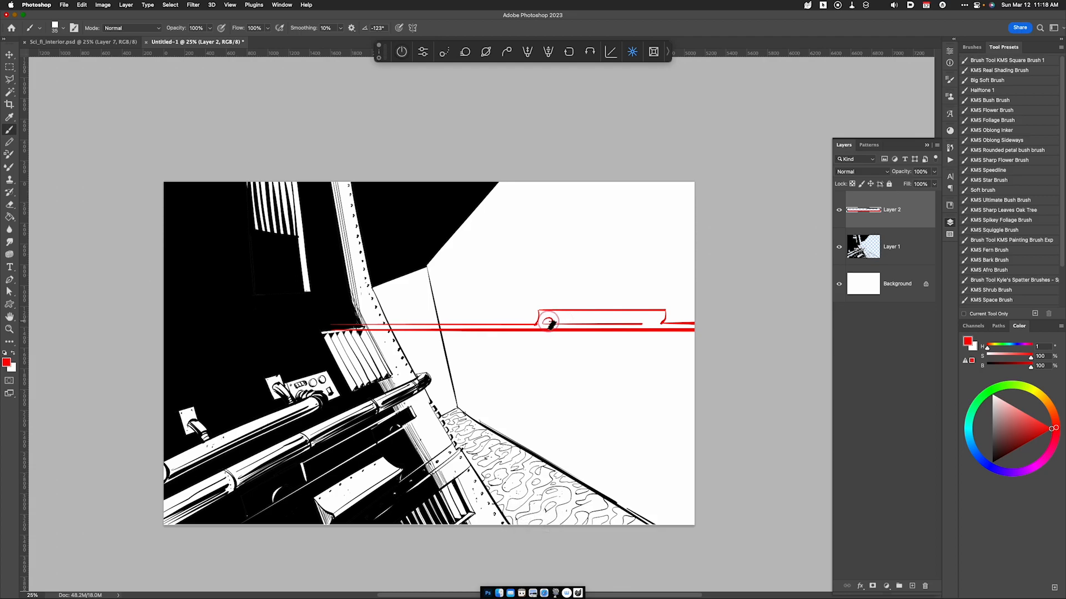
{"action": "left_click_drag", "start_coordinate": [560, 324], "coordinate": [644, 321]}
Outline a taller rectangular housing around the raised panel and dot three rivets down its near edge.
{"action": "mouse_move", "coordinate": [489, 299]}
{"action": "left_mouse_down"}
{"action": "mouse_move", "coordinate": [489, 323]}
{"action": "mouse_move", "coordinate": [567, 300]}
{"action": "mouse_move", "coordinate": [763, 300]}
{"action": "left_mouse_up"}
{"action": "key", "text": "super+z"}
{"action": "left_click", "coordinate": [493, 304]}
{"action": "left_click", "coordinate": [493, 310]}
{"action": "left_click", "coordinate": [493, 317]}
Draw a quarter-circle arc with a rectangular box around it on the baseline near the back wall.
{"action": "left_click_drag", "start_coordinate": [387, 302], "coordinate": [397, 327]}
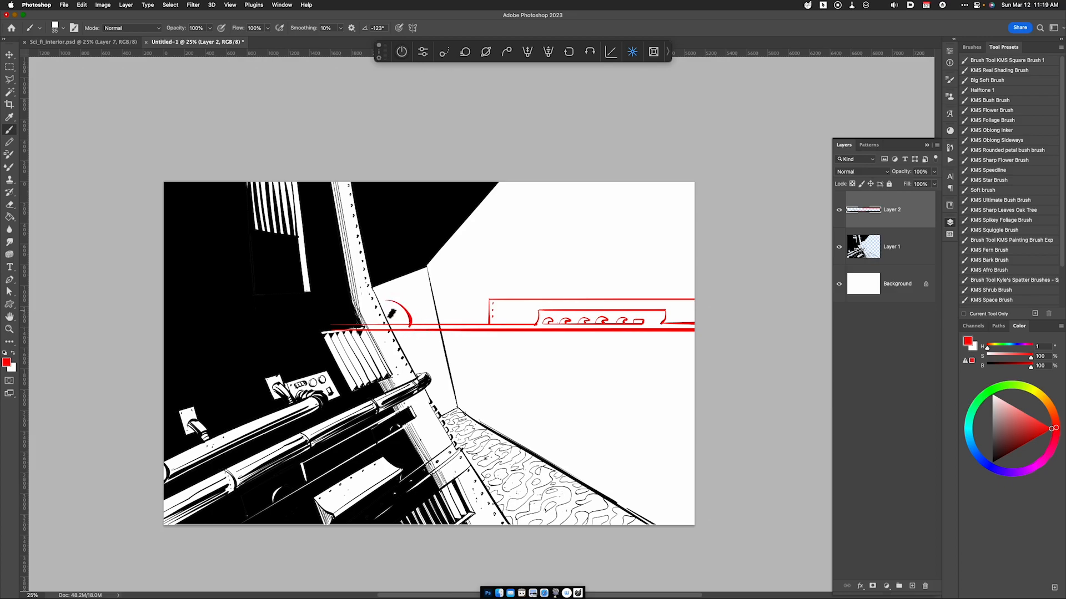
{"action": "key", "text": "shift"}
{"action": "left_click", "coordinate": [391, 295]}
{"action": "left_click", "coordinate": [464, 295], "text": "shift"}
{"action": "left_click", "coordinate": [464, 324], "text": "shift"}
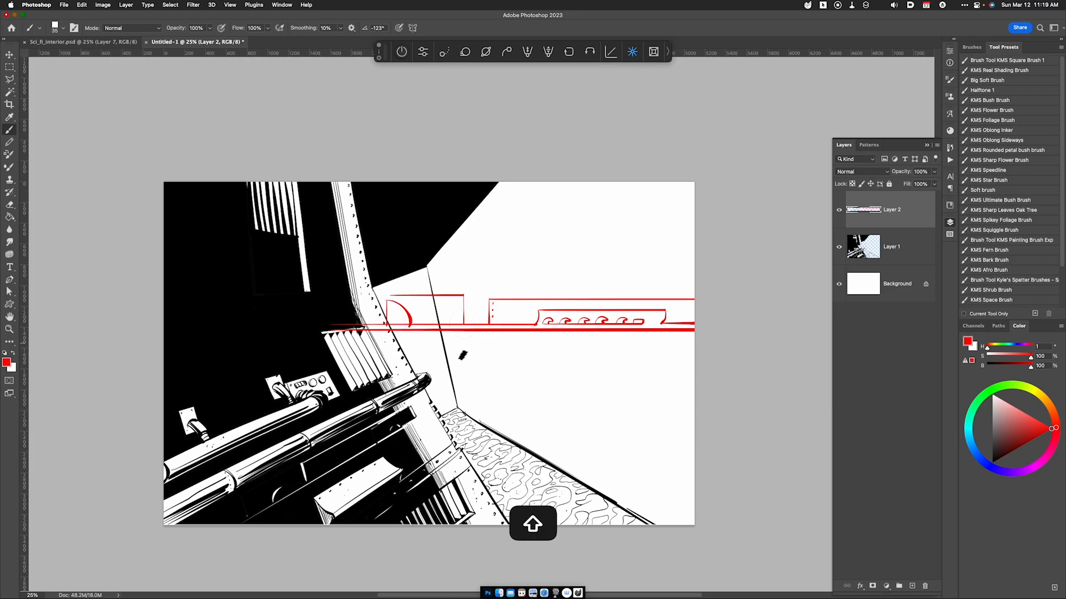
{"action": "left_click_drag", "start_coordinate": [395, 300], "coordinate": [390, 301]}
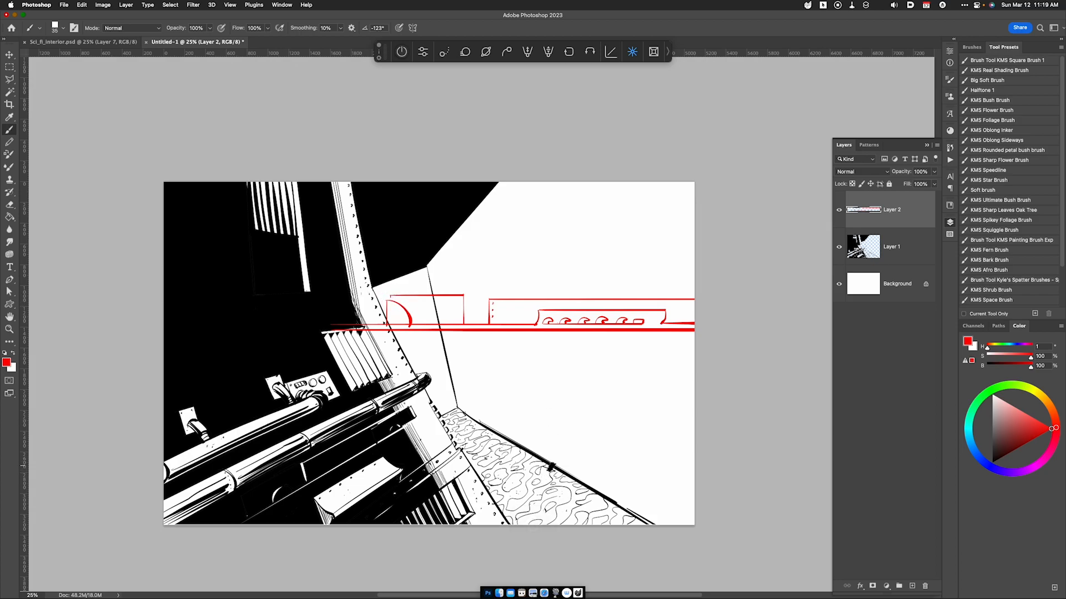
Nudge the red strip down and left, and place a duplicate of its layer below it, offset to the left.
{"action": "key", "text": "v"}
{"action": "mouse_move", "coordinate": [691, 345]}
{"action": "left_mouse_down"}
{"action": "mouse_move", "coordinate": [650, 347]}
{"action": "mouse_move", "coordinate": [681, 361]}
{"action": "mouse_move", "coordinate": [672, 351]}
{"action": "left_mouse_up"}
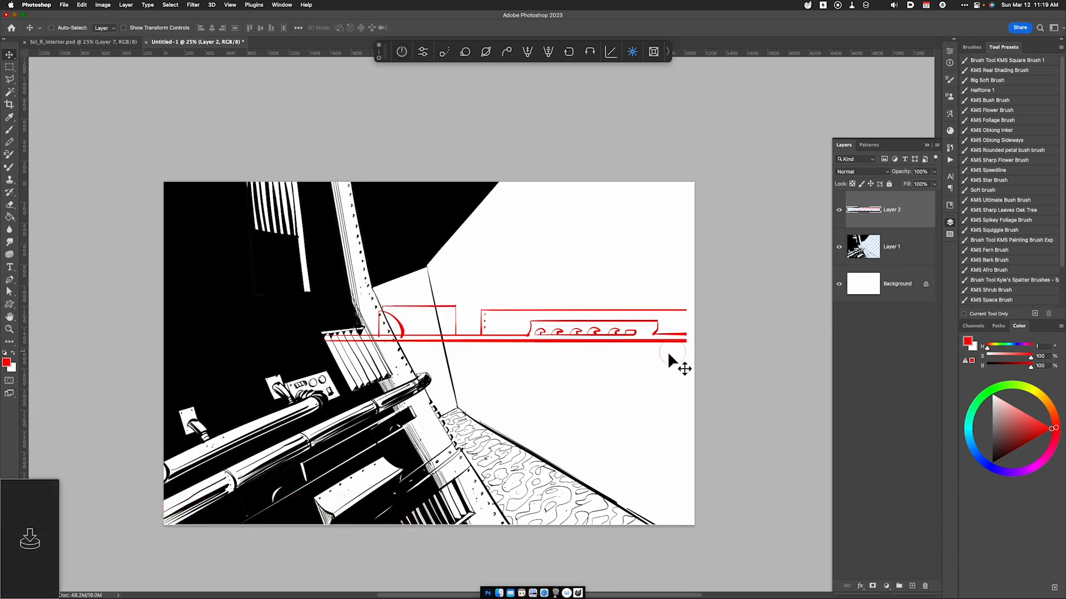
{"action": "key", "text": "super+j"}
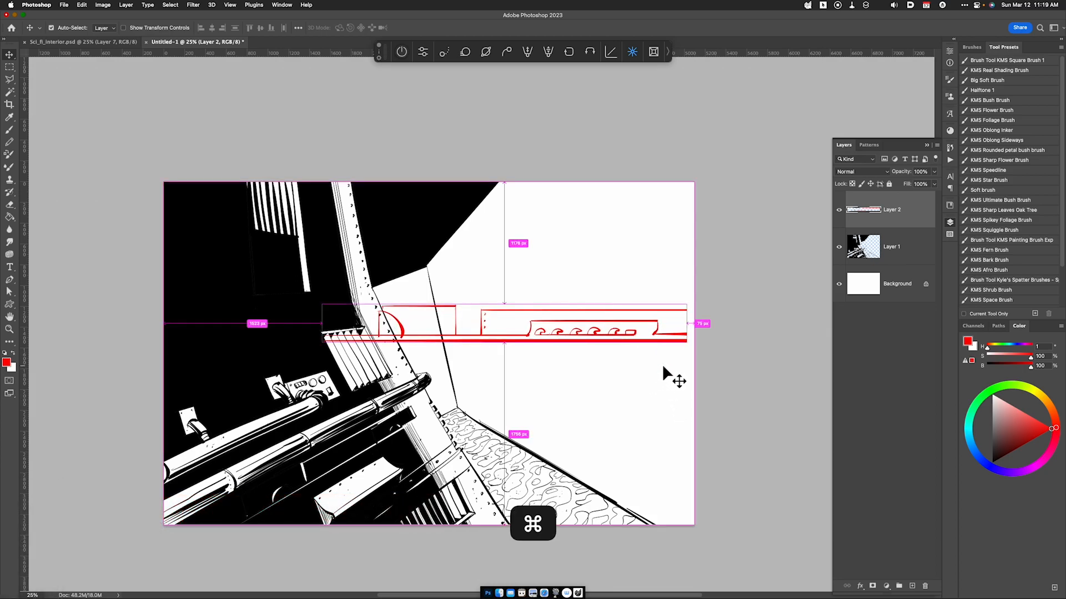
{"action": "key", "text": "v"}
{"action": "mouse_move", "coordinate": [648, 338]}
{"action": "left_mouse_down"}
{"action": "mouse_move", "coordinate": [646, 385]}
{"action": "mouse_move", "coordinate": [564, 378]}
{"action": "left_mouse_up"}
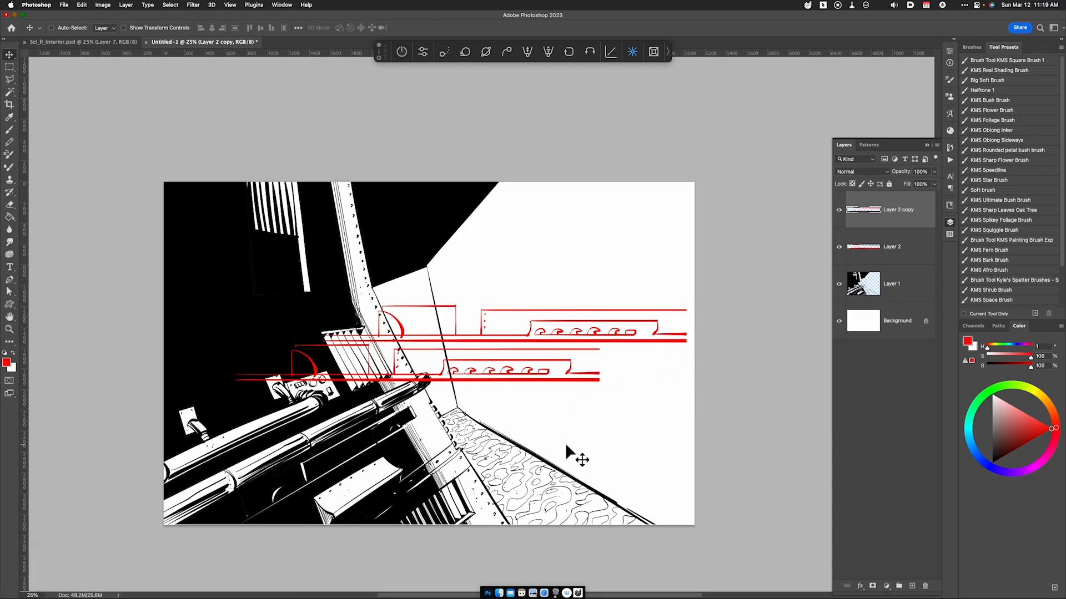
Duplicate the lower strip layer and place the new copy beneath it, offset to the right past the canvas edge.
{"action": "key", "text": "super+j"}
{"action": "key", "text": "v"}
{"action": "mouse_move", "coordinate": [541, 388]}
{"action": "left_mouse_down"}
{"action": "mouse_move", "coordinate": [668, 434]}
{"action": "mouse_move", "coordinate": [684, 425]}
{"action": "left_mouse_up"}
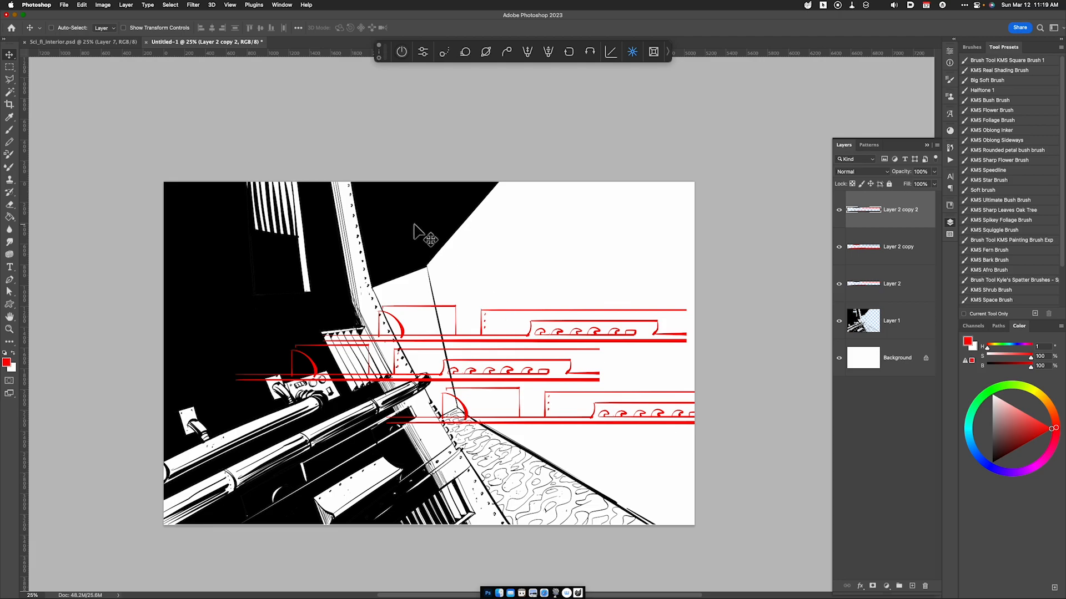
Flip the third strip horizontally and shift it slightly left to vary the pattern.
{"action": "left_click", "coordinate": [87, 7]}
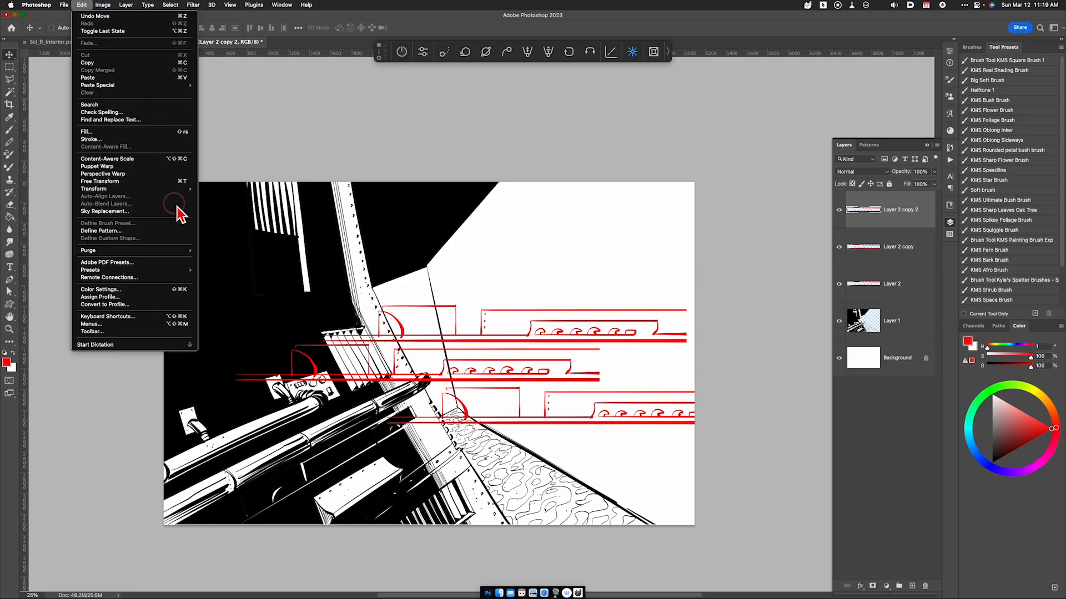
{"action": "left_click", "coordinate": [160, 188]}
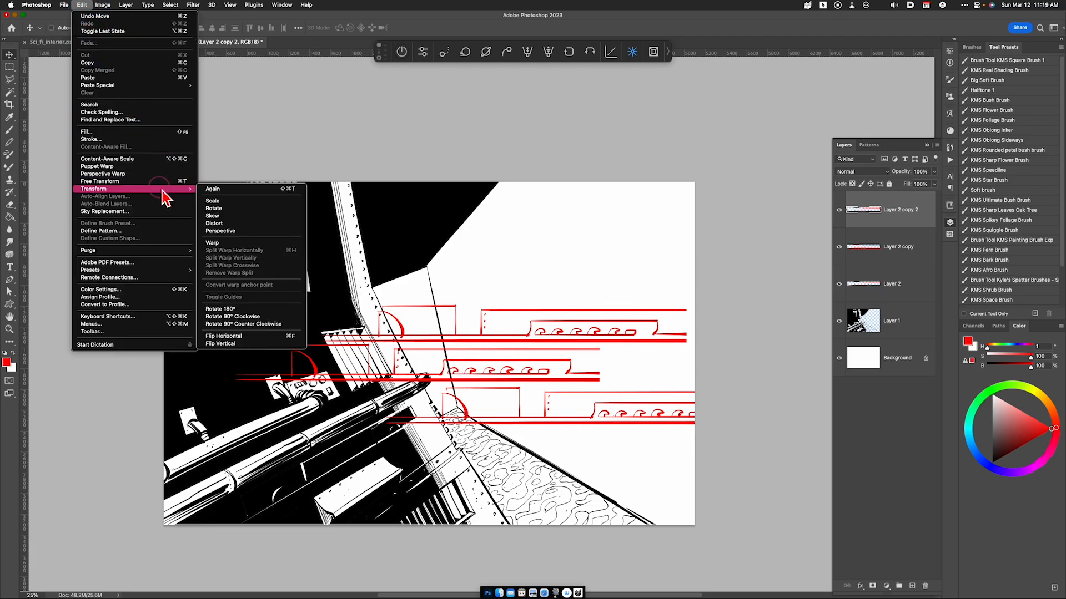
{"action": "left_click", "coordinate": [226, 336]}
{"action": "key", "text": "v"}
{"action": "mouse_move", "coordinate": [645, 405]}
{"action": "left_mouse_down"}
{"action": "mouse_move", "coordinate": [601, 405]}
{"action": "mouse_move", "coordinate": [624, 404]}
{"action": "left_mouse_up"}
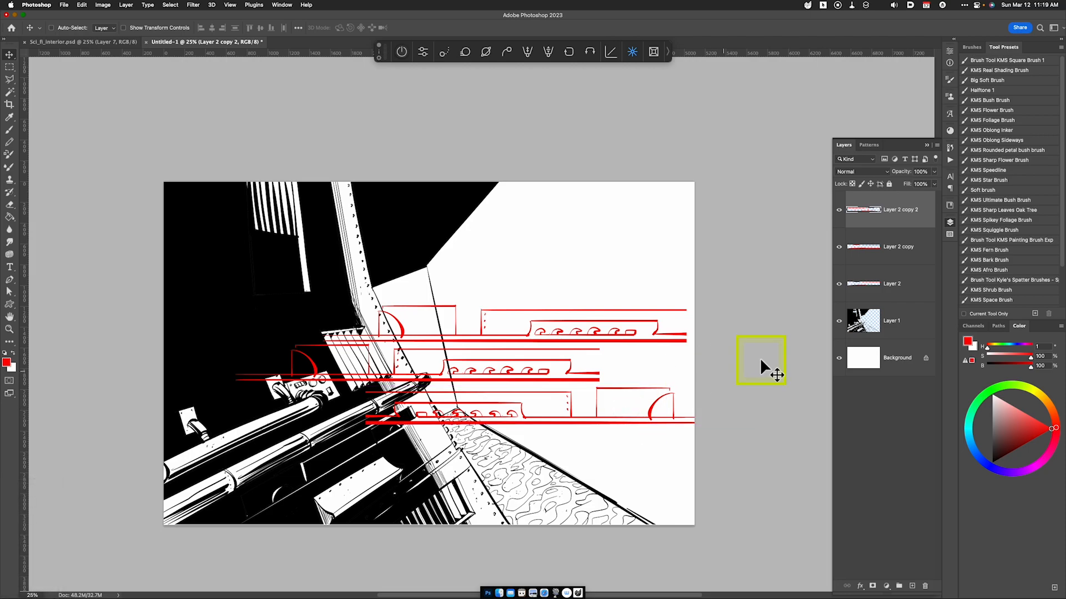
Merge the three strip layers and extend the middle strip to the right with a stepped outline and a small nested box.
{"action": "left_click", "coordinate": [888, 284], "text": "shift"}
{"action": "key", "text": "super+e"}
{"action": "key", "text": "b"}
{"action": "mouse_move", "coordinate": [600, 349]}
{"action": "left_mouse_down"}
{"action": "mouse_move", "coordinate": [599, 365]}
{"action": "mouse_move", "coordinate": [635, 365]}
{"action": "mouse_move", "coordinate": [714, 352]}
{"action": "left_mouse_up"}
{"action": "key", "text": "super+z"}
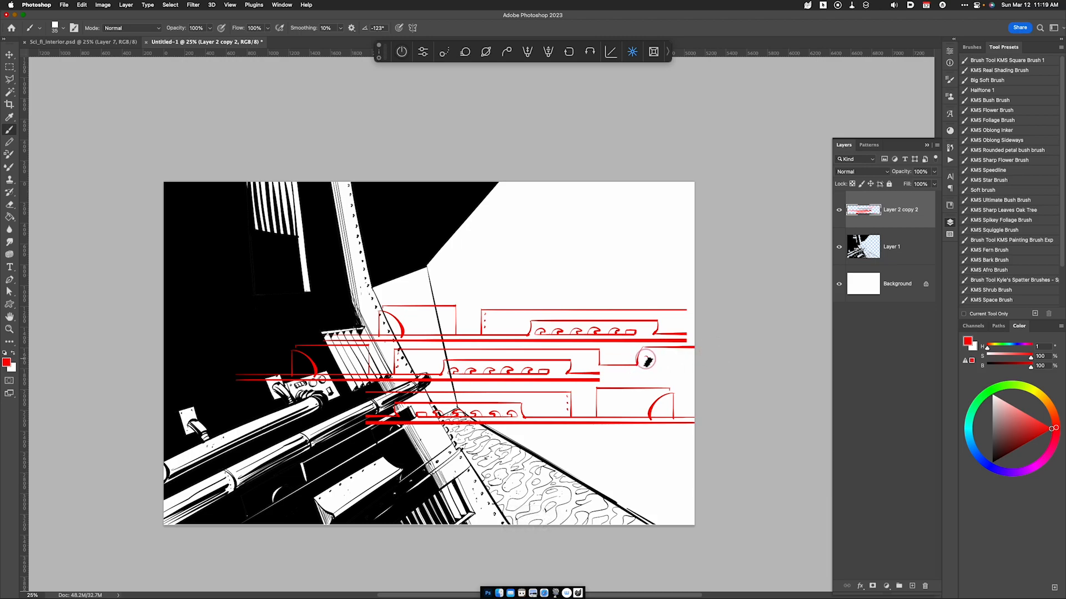
{"action": "key", "text": "super+z"}
{"action": "key", "text": "super+z"}
{"action": "left_click_drag", "start_coordinate": [643, 348], "coordinate": [697, 347]}
{"action": "left_click_drag", "start_coordinate": [612, 361], "coordinate": [612, 364]}
{"action": "mouse_move", "coordinate": [612, 357]}
{"action": "left_mouse_down"}
{"action": "mouse_move", "coordinate": [633, 356]}
{"action": "mouse_move", "coordinate": [627, 364]}
{"action": "left_mouse_up"}
Duplicate the merged strip layer twice, placing one copy at the image's upper left and the other at its lower right.
{"action": "key", "text": "super"}
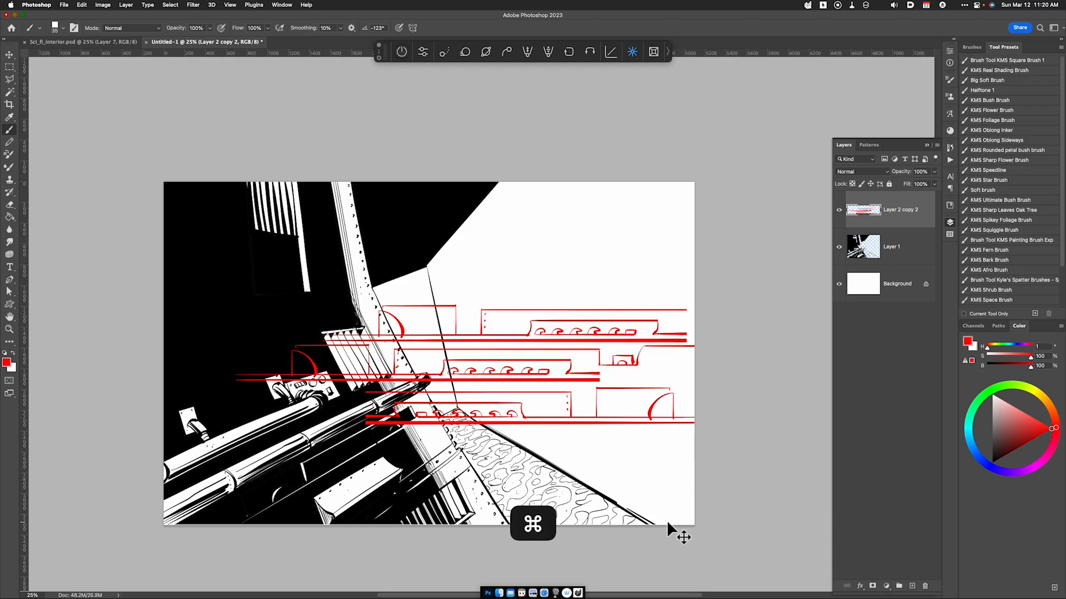
{"action": "key", "text": "super+j"}
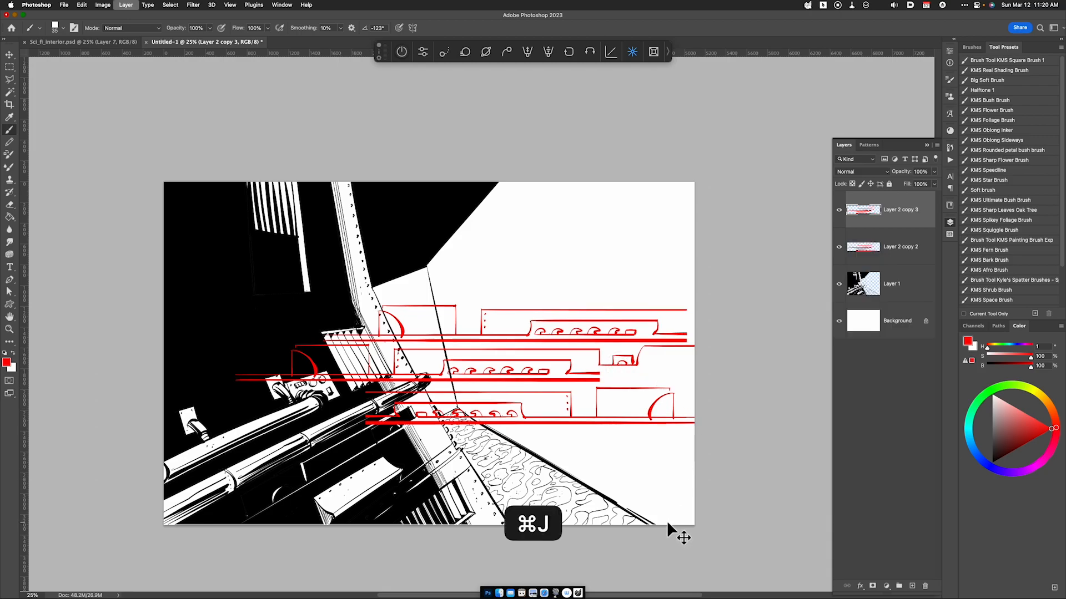
{"action": "key", "text": "v"}
{"action": "left_click_drag", "start_coordinate": [657, 481], "coordinate": [542, 345]}
{"action": "key", "text": "super+j"}
{"action": "left_click_drag", "start_coordinate": [552, 302], "coordinate": [709, 494]}
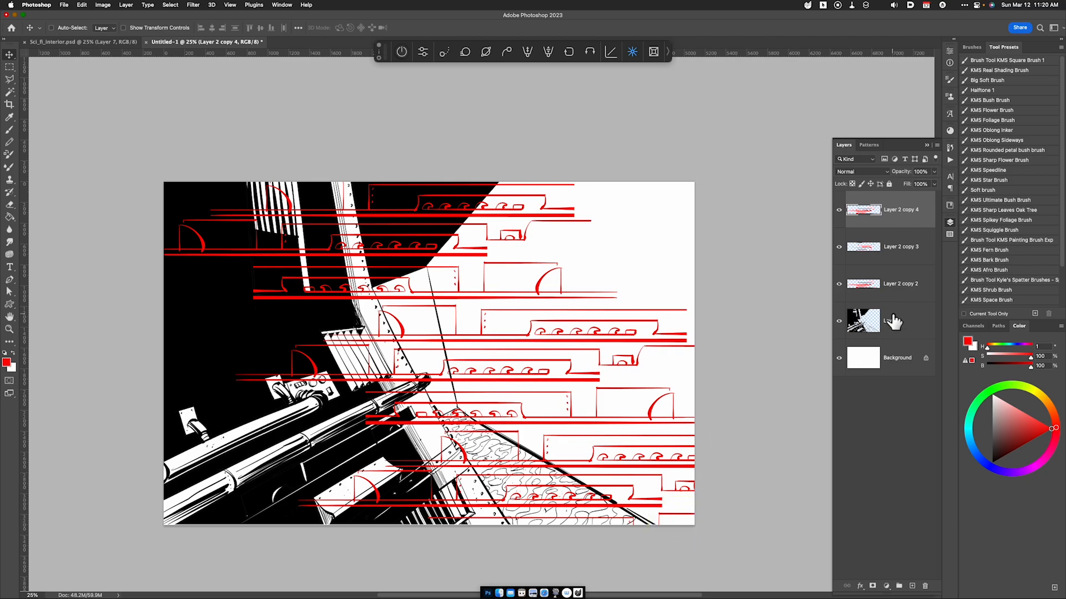
Merge Layer 2 copy 2, Layer 2 copy 3 and Layer 2 copy 4 into one layer.
{"action": "key", "text": "shift"}
{"action": "left_click", "coordinate": [896, 285], "text": "shift"}
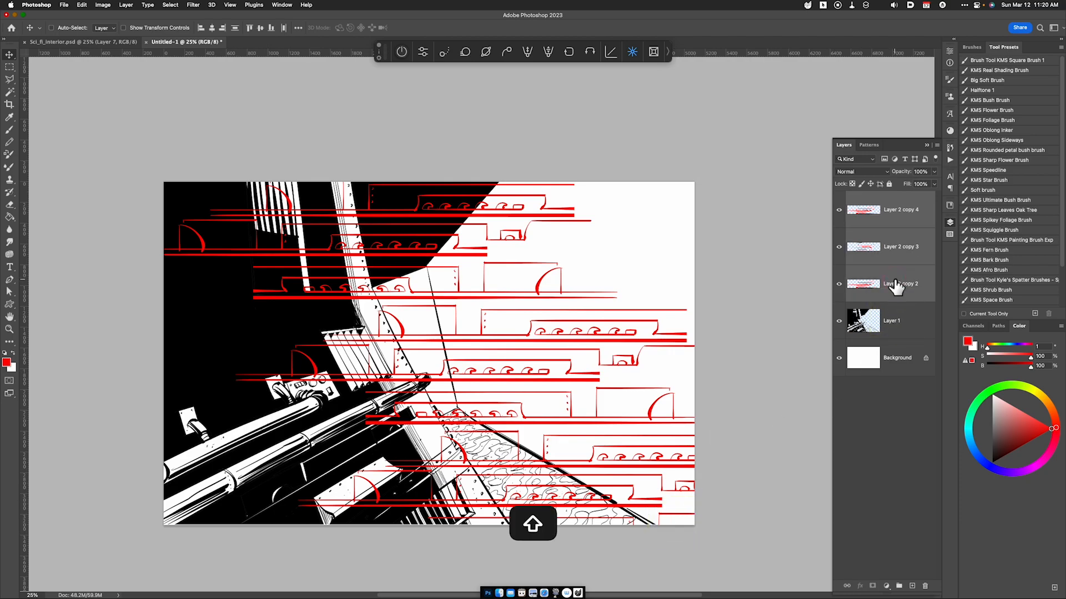
{"action": "key", "text": "super+e"}
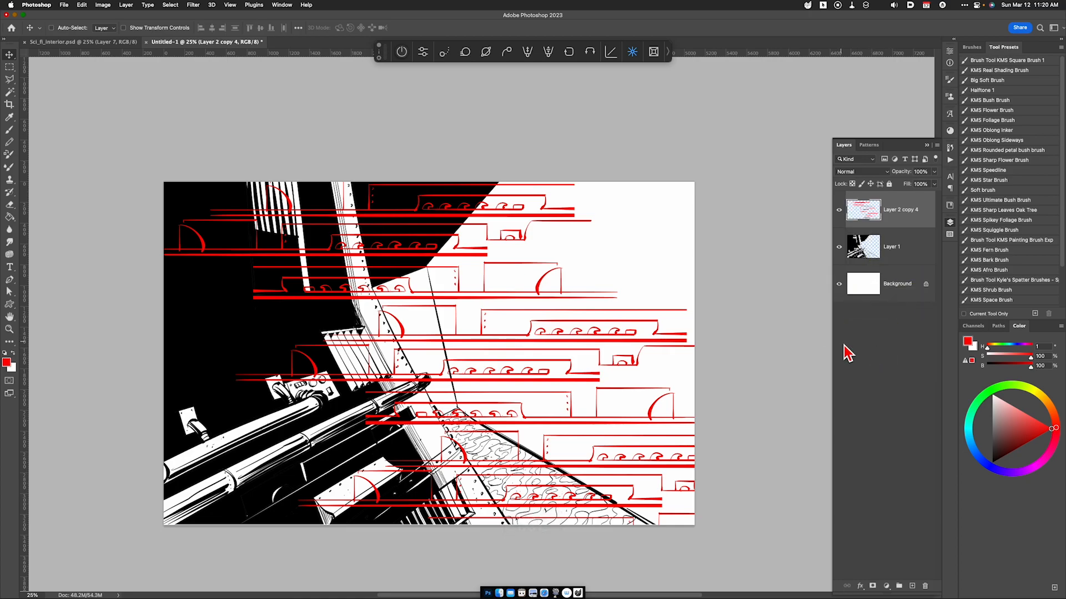
Copy the entire red detail pattern to the clipboard, clear the selection and hide its layer.
{"action": "key", "text": "super+a"}
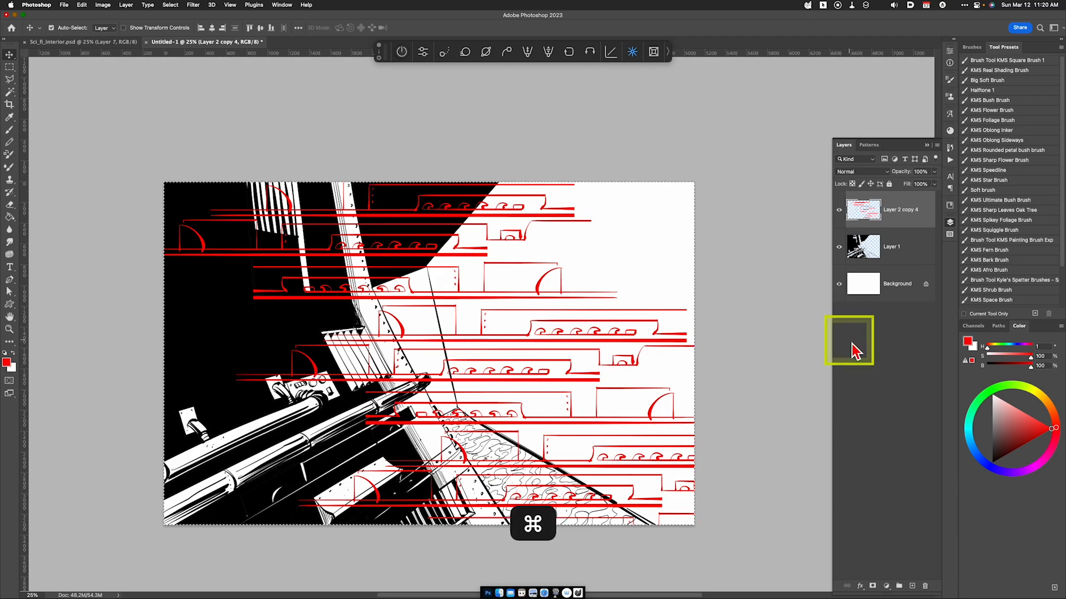
{"action": "key", "text": "super+c"}
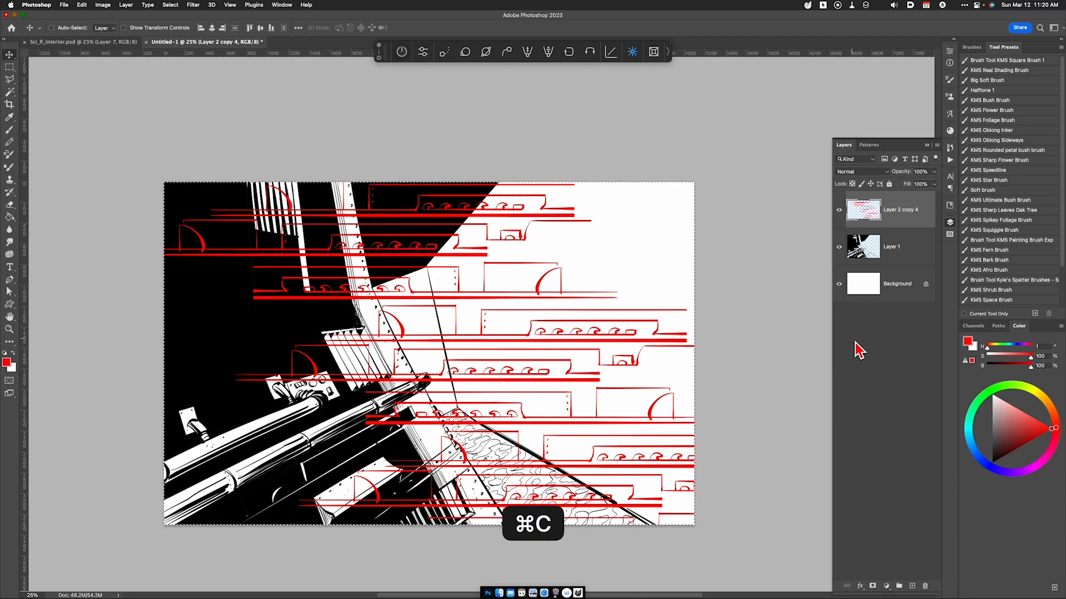
{"action": "key", "text": "super+d"}
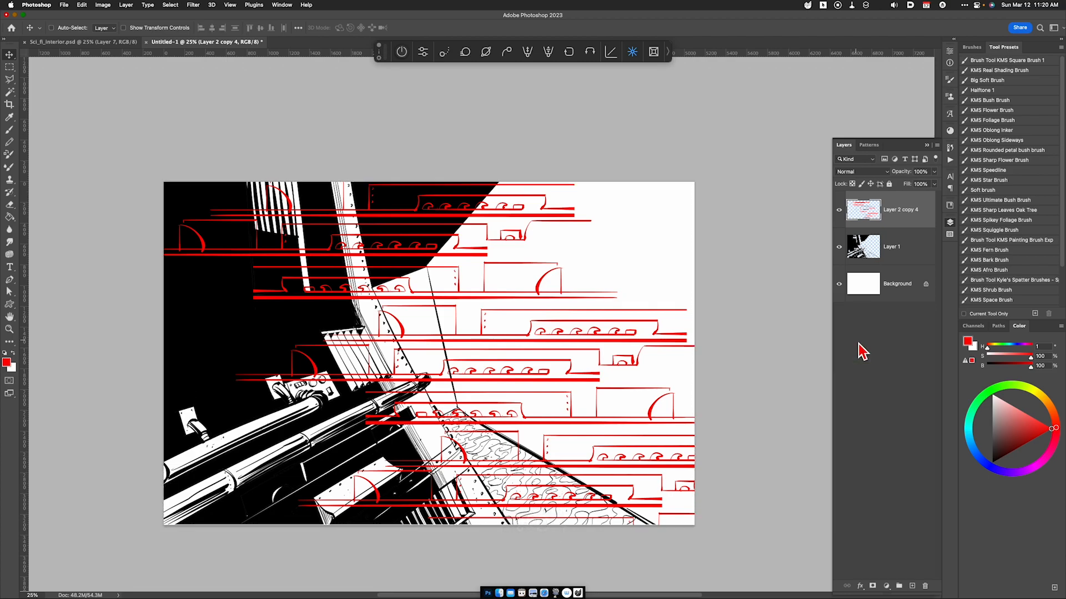
{"action": "left_click", "coordinate": [890, 206]}
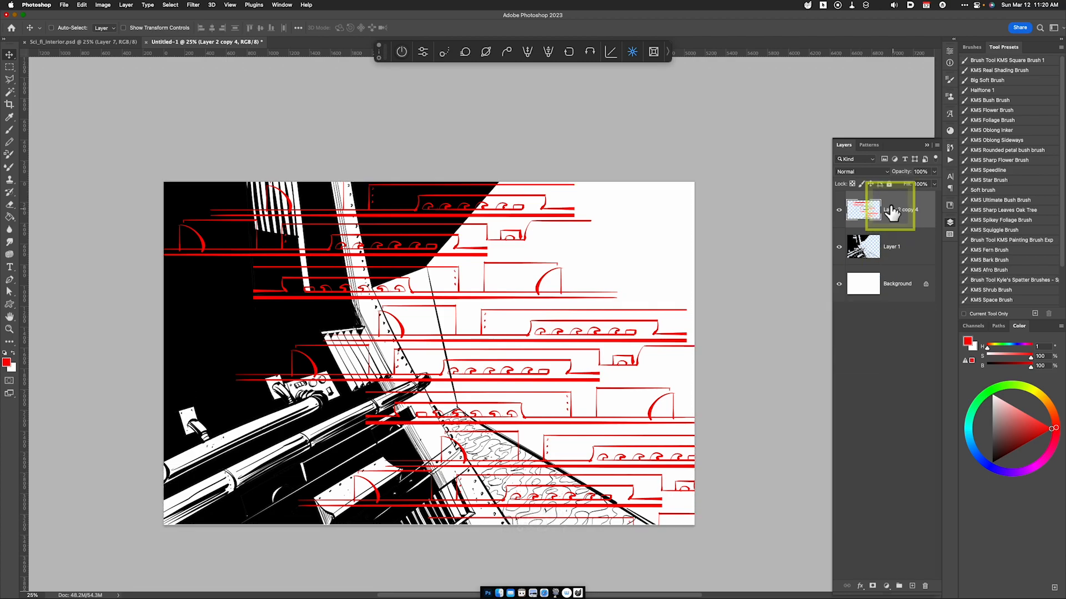
{"action": "left_click", "coordinate": [838, 209]}
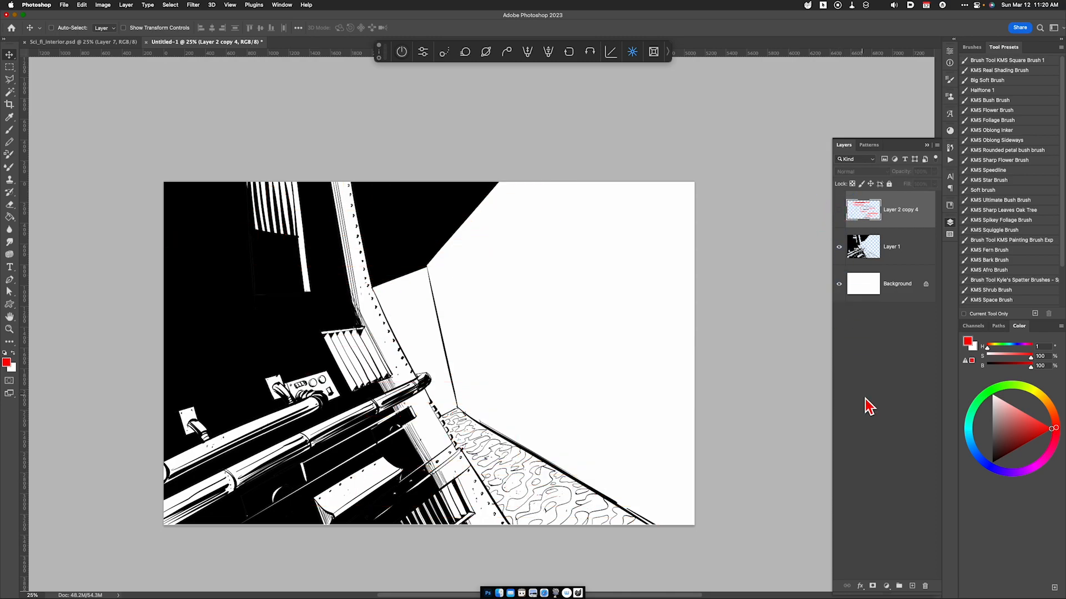
Add an empty layer directly above the Layer 1 line art and open the Vanishing Point filter on it.
{"action": "left_click", "coordinate": [882, 254]}
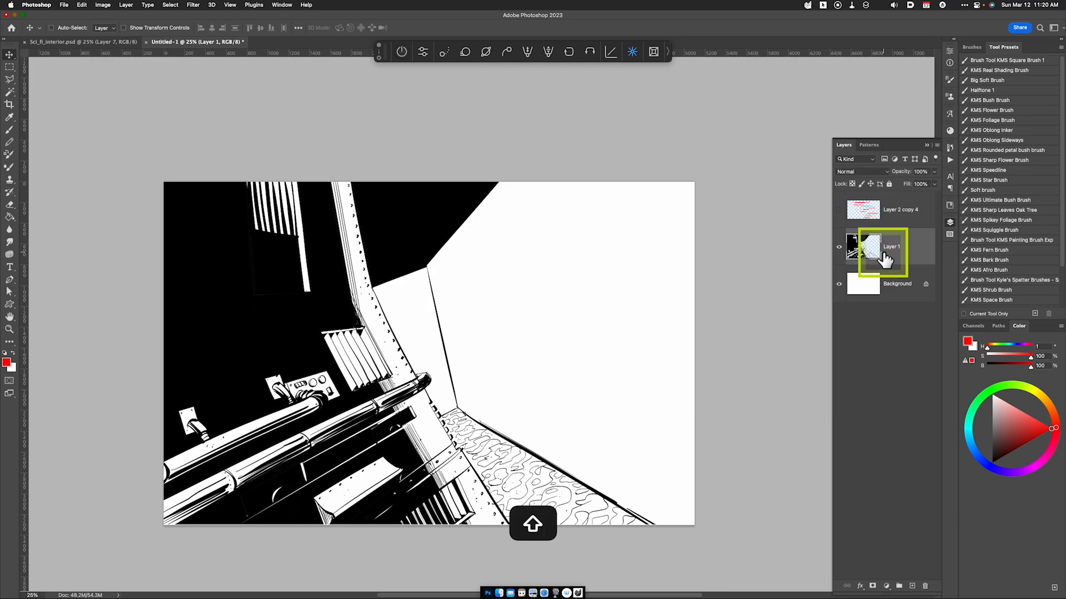
{"action": "key", "text": "alt+shift+super+n"}
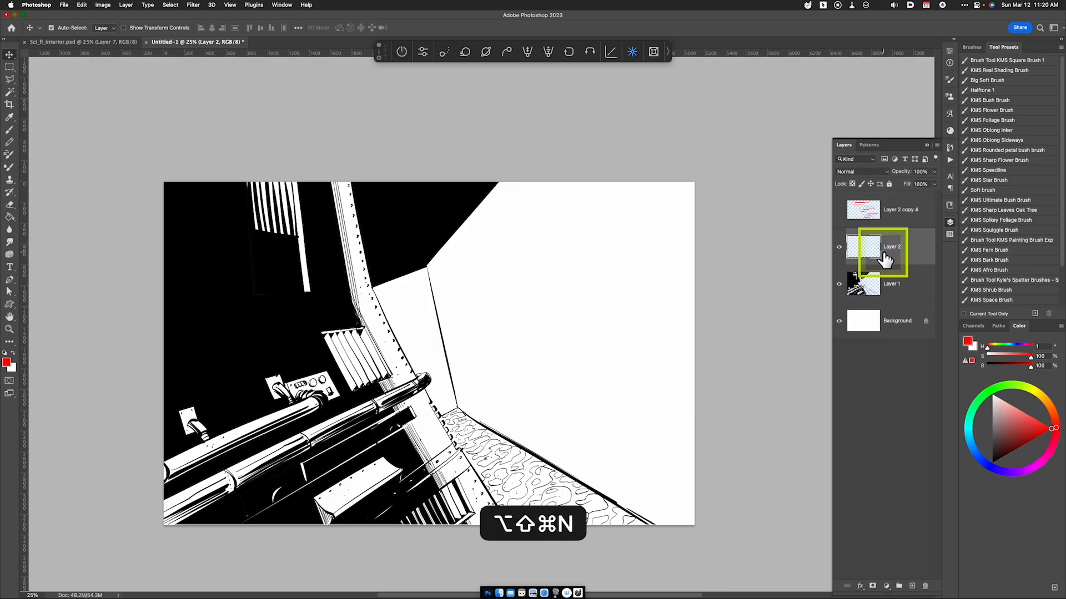
{"action": "left_click", "coordinate": [887, 289]}
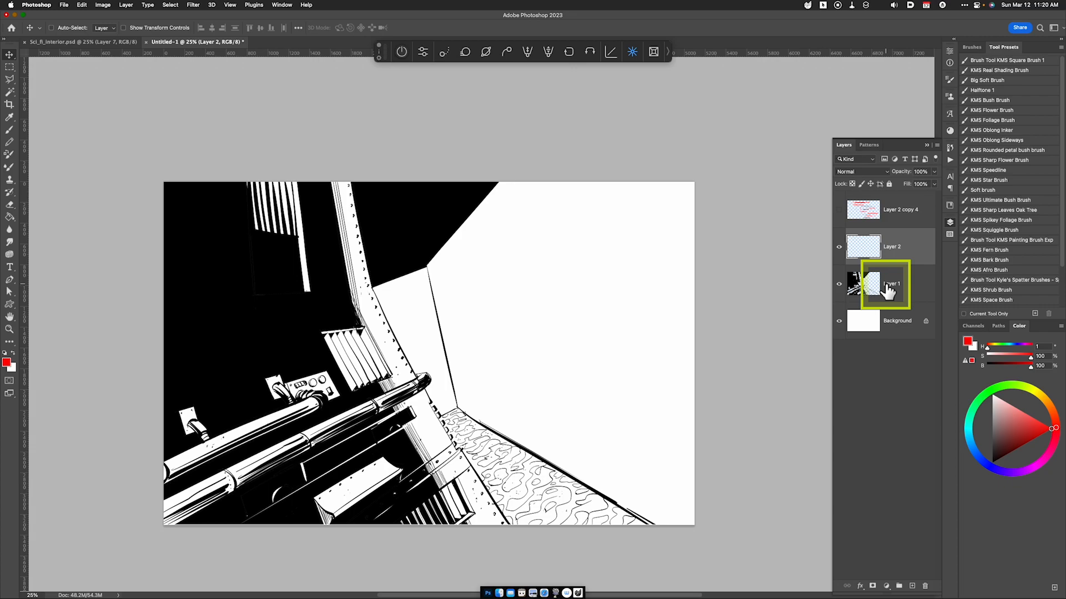
{"action": "left_click_drag", "start_coordinate": [887, 289], "coordinate": [542, 162]}
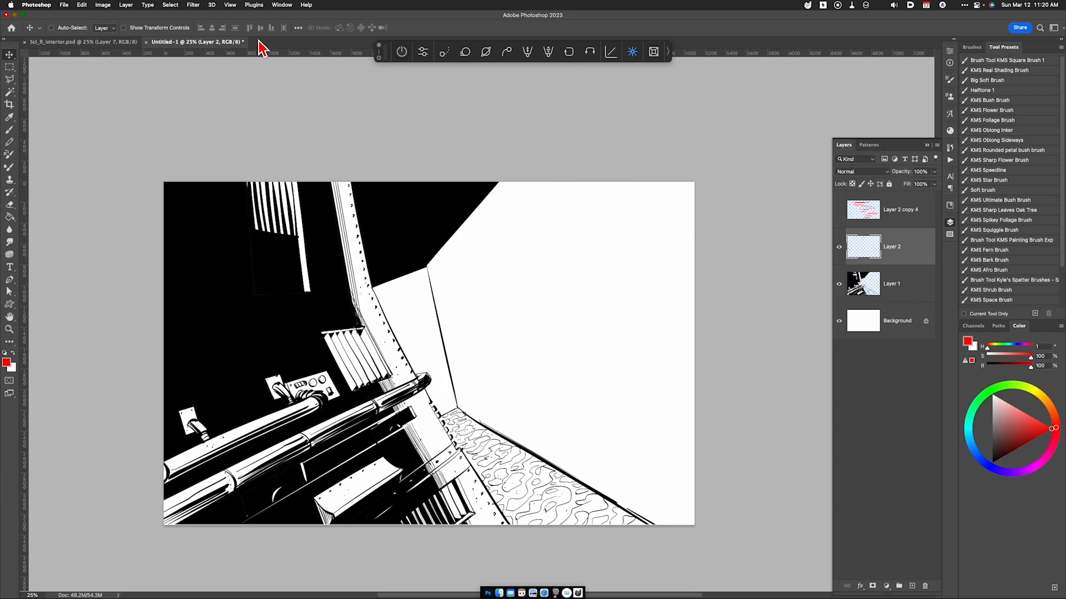
{"action": "left_click", "coordinate": [194, 5]}
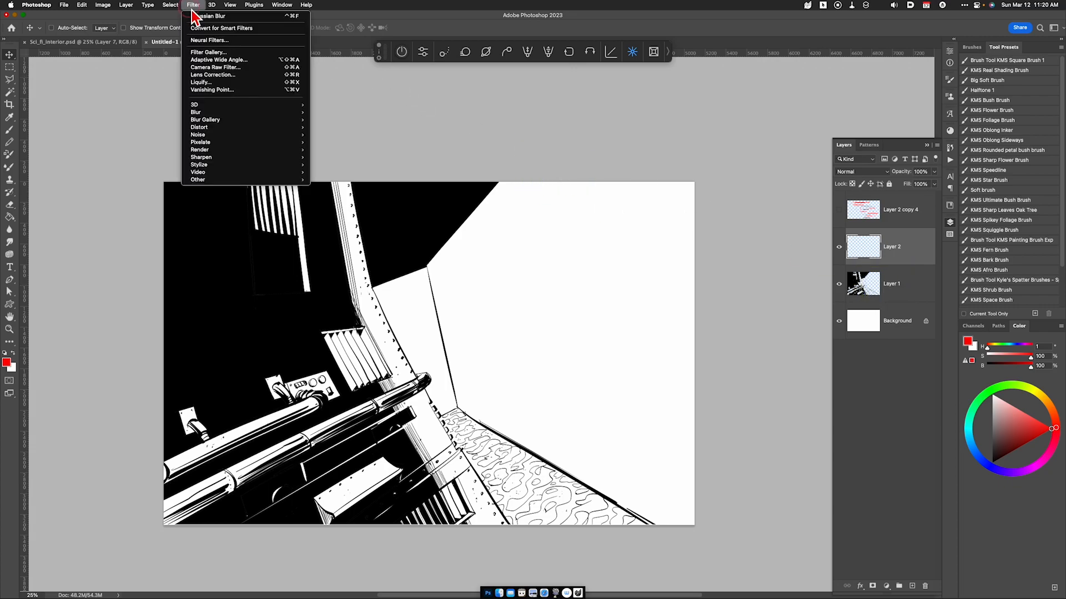
{"action": "left_click", "coordinate": [206, 90]}
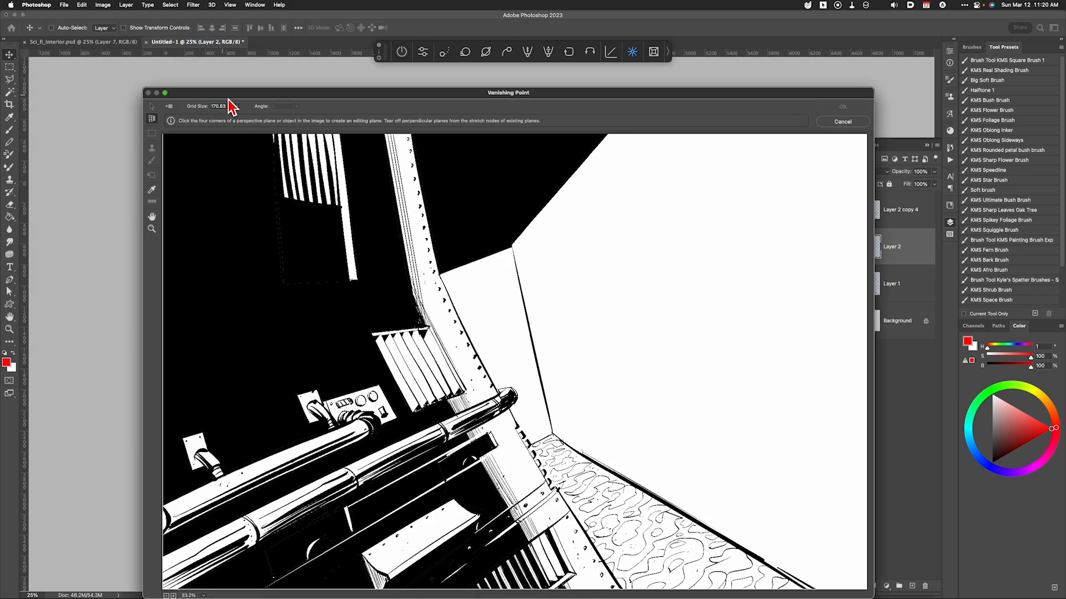
Define a four-corner perspective plane along the blank right wall's edges, extending its near corners well beyond the image.
{"action": "left_click", "coordinate": [602, 422]}
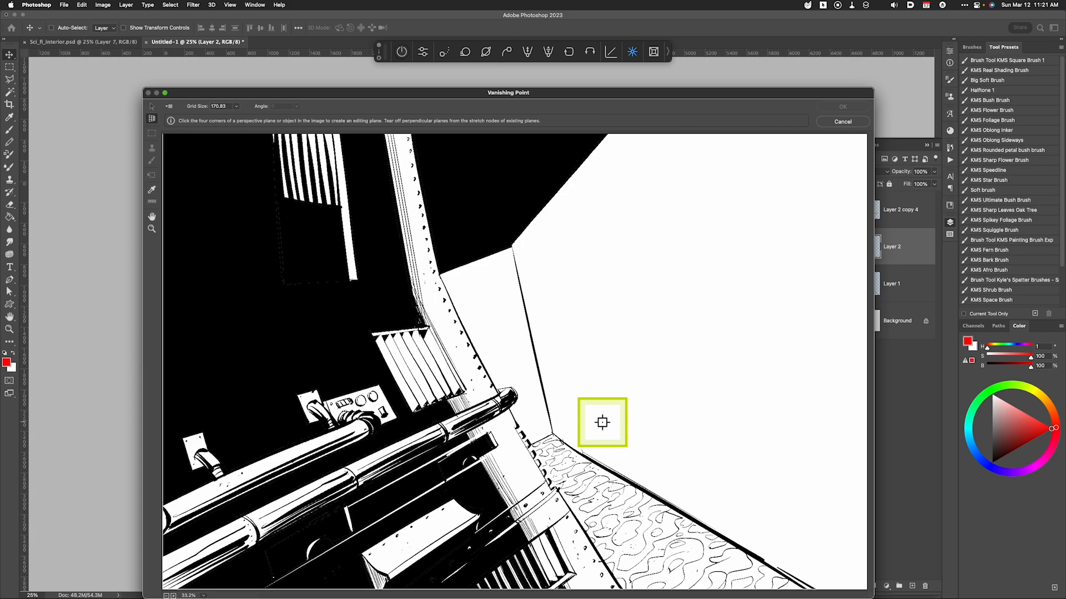
{"action": "key", "text": "super+minus"}
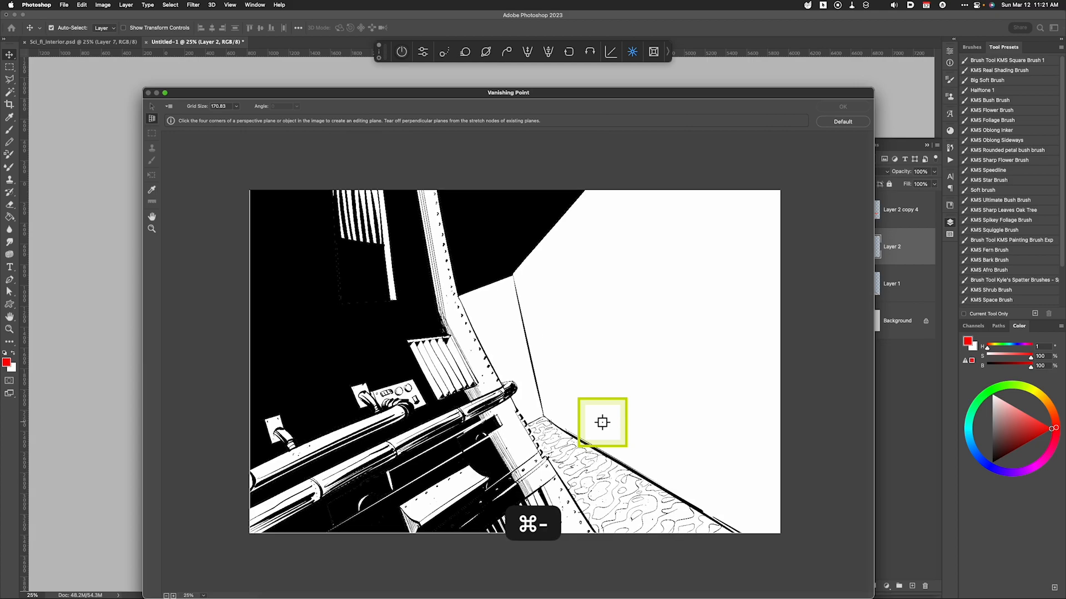
{"action": "key", "text": "super+minus"}
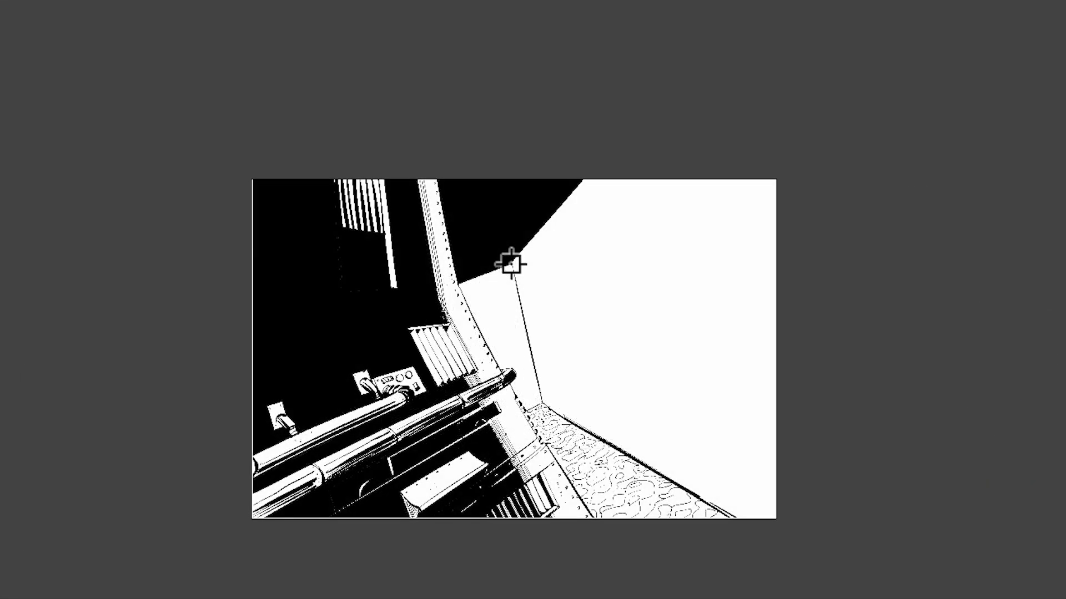
{"action": "left_click", "coordinate": [513, 318]}
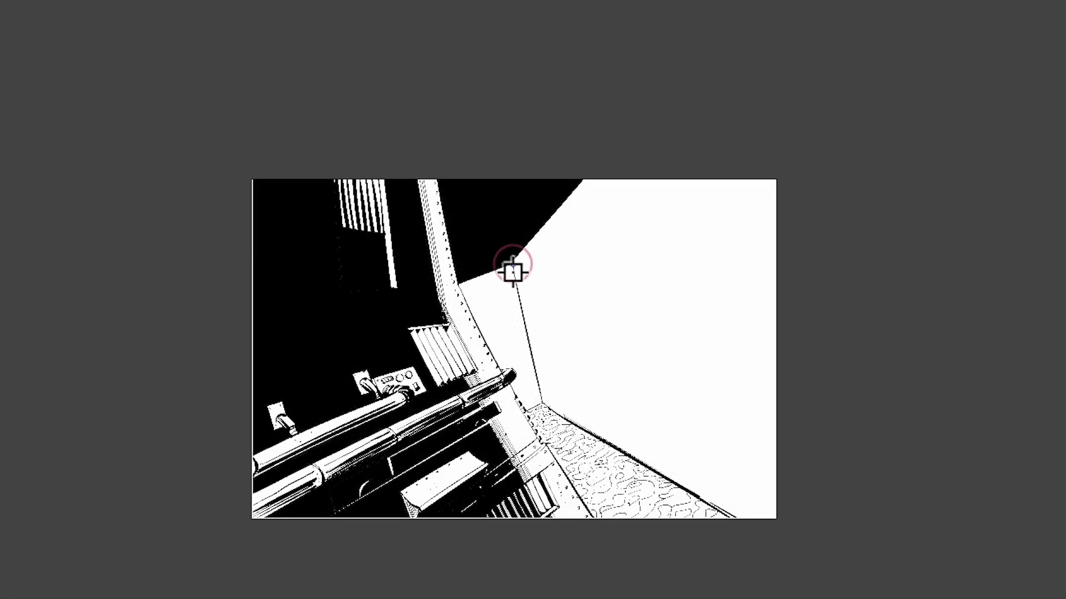
{"action": "left_click", "coordinate": [542, 402]}
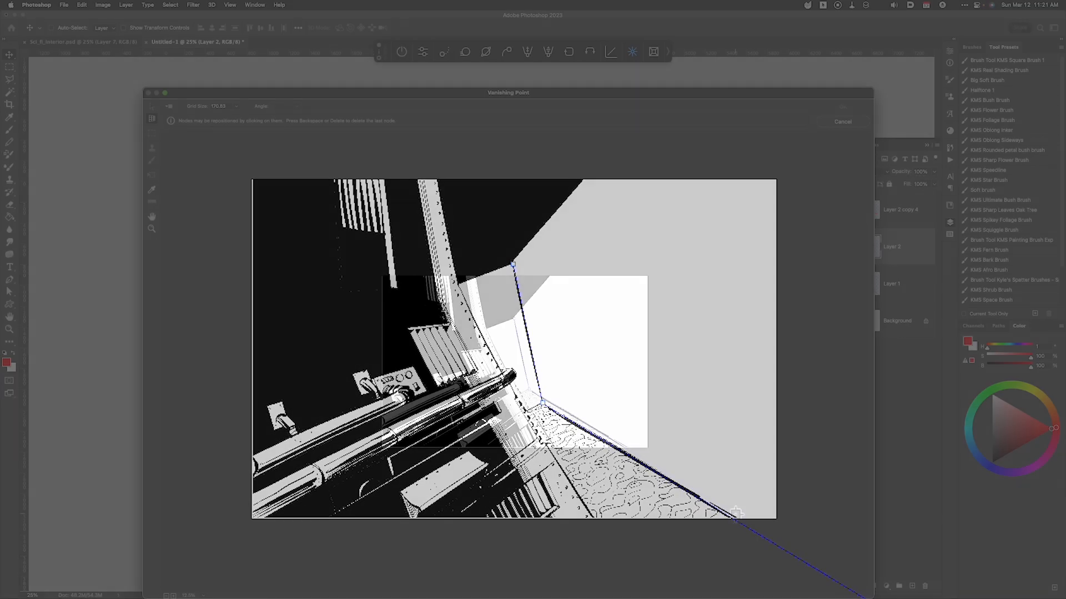
{"action": "left_click", "coordinate": [736, 515]}
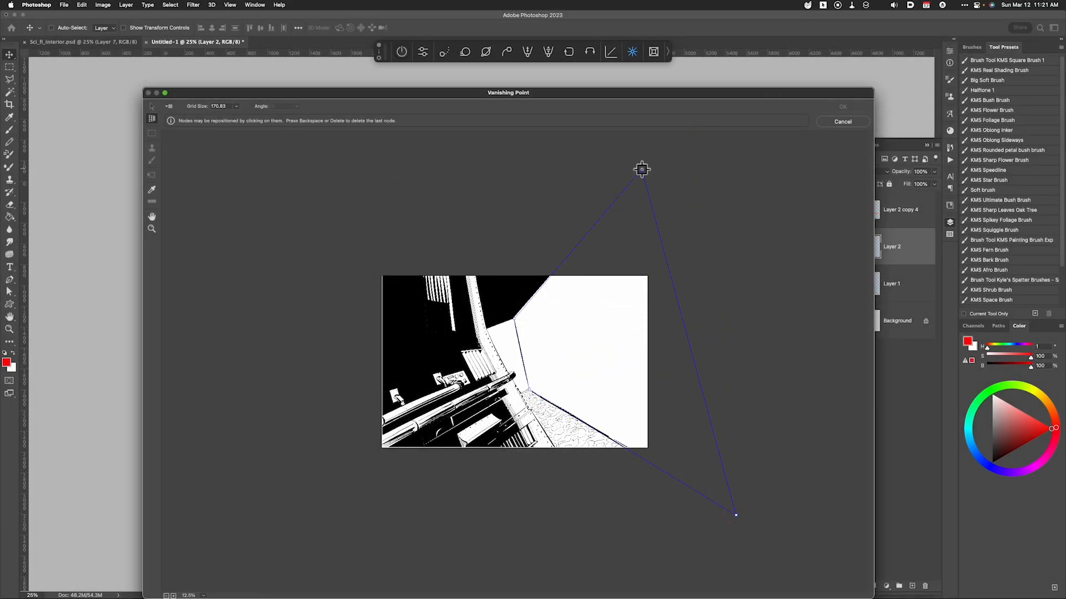
{"action": "left_click", "coordinate": [644, 171]}
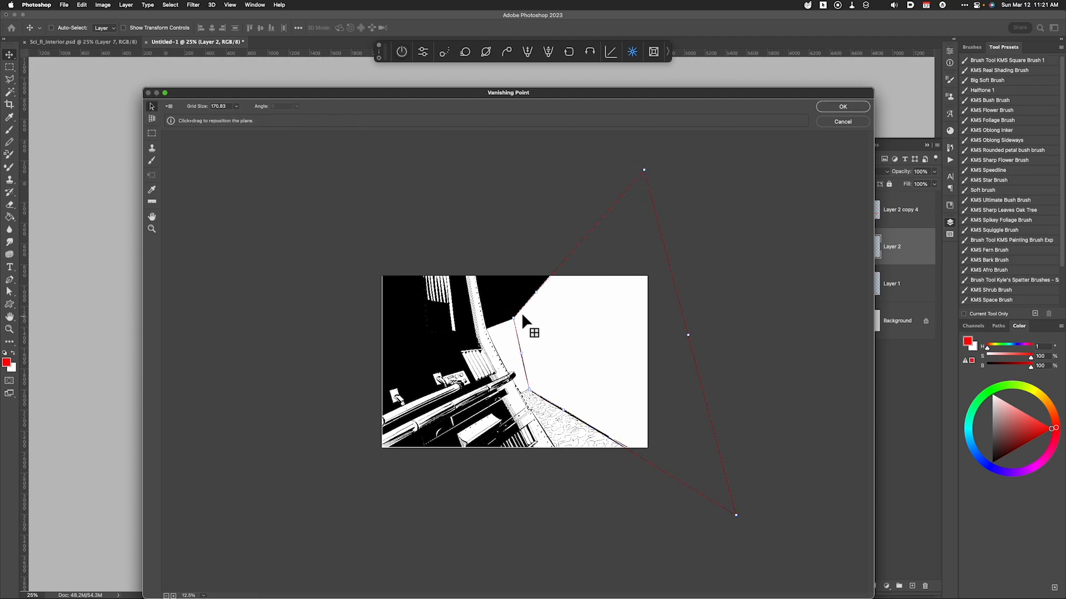
Pull the plane's two outer corners farther out so its edges follow the wall's ceiling and floor lines.
{"action": "left_click_drag", "start_coordinate": [644, 169], "coordinate": [644, 165]}
{"action": "left_click_drag", "start_coordinate": [736, 516], "coordinate": [745, 517]}
{"action": "left_click", "coordinate": [753, 525]}
{"action": "left_click_drag", "start_coordinate": [651, 168], "coordinate": [658, 147]}
{"action": "left_click", "coordinate": [606, 444]}
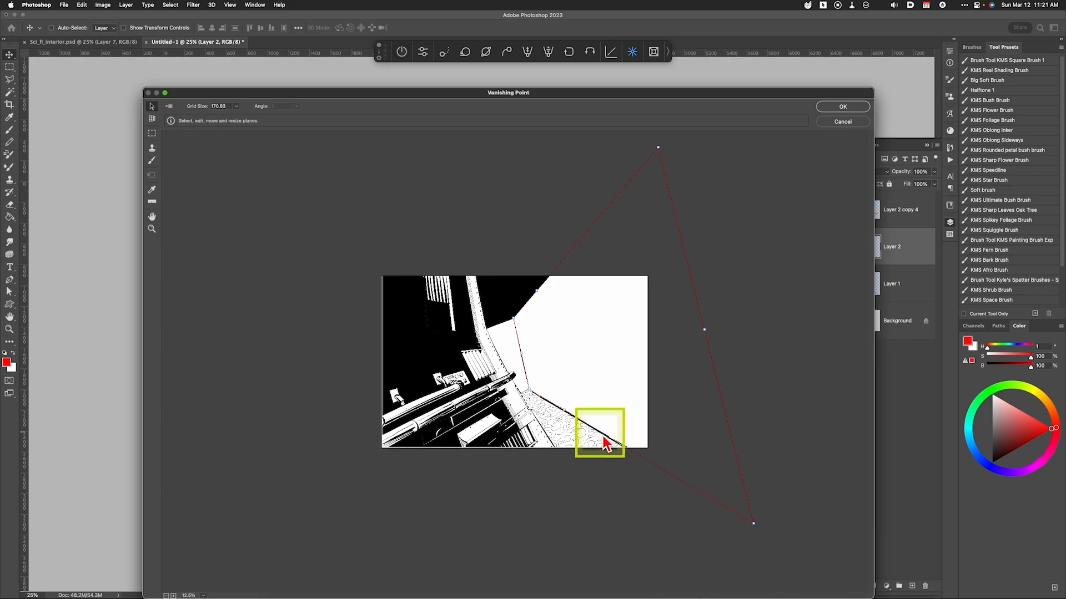
Paste the copied red pattern and move it into the perspective plane so it covers the right wall.
{"action": "key", "text": "super"}
{"action": "key", "text": "super+v"}
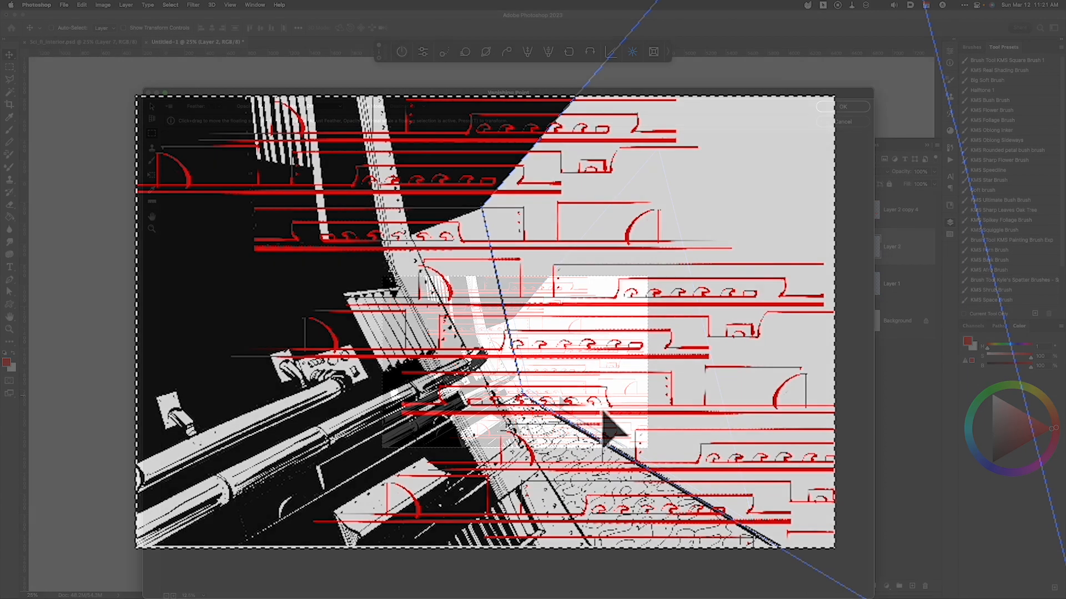
{"action": "left_click_drag", "start_coordinate": [559, 395], "coordinate": [606, 404]}
{"action": "left_click_drag", "start_coordinate": [725, 433], "coordinate": [660, 358]}
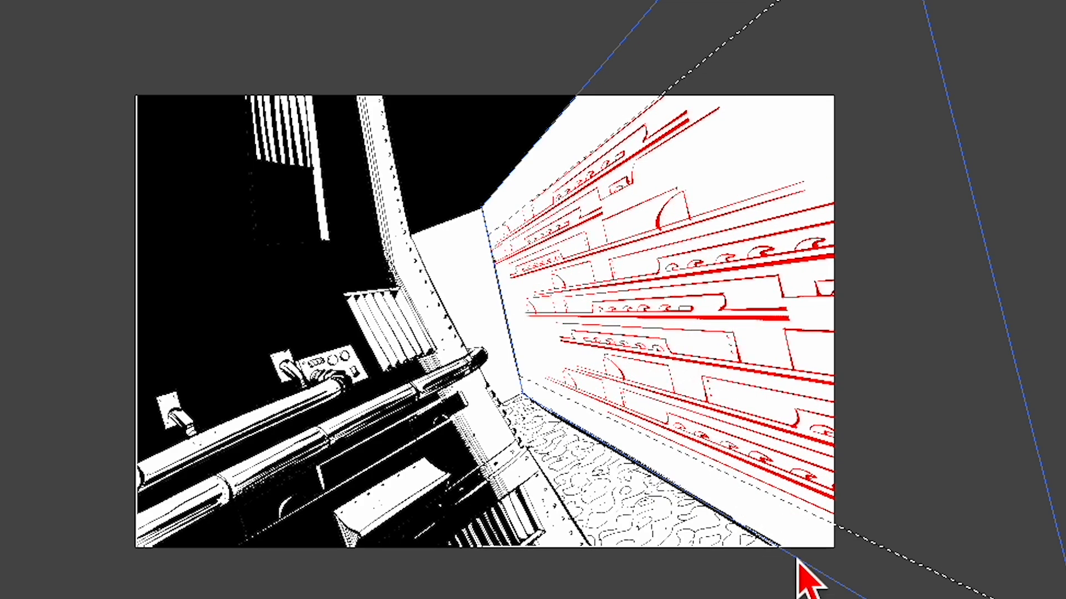
{"action": "left_click", "coordinate": [475, 261]}
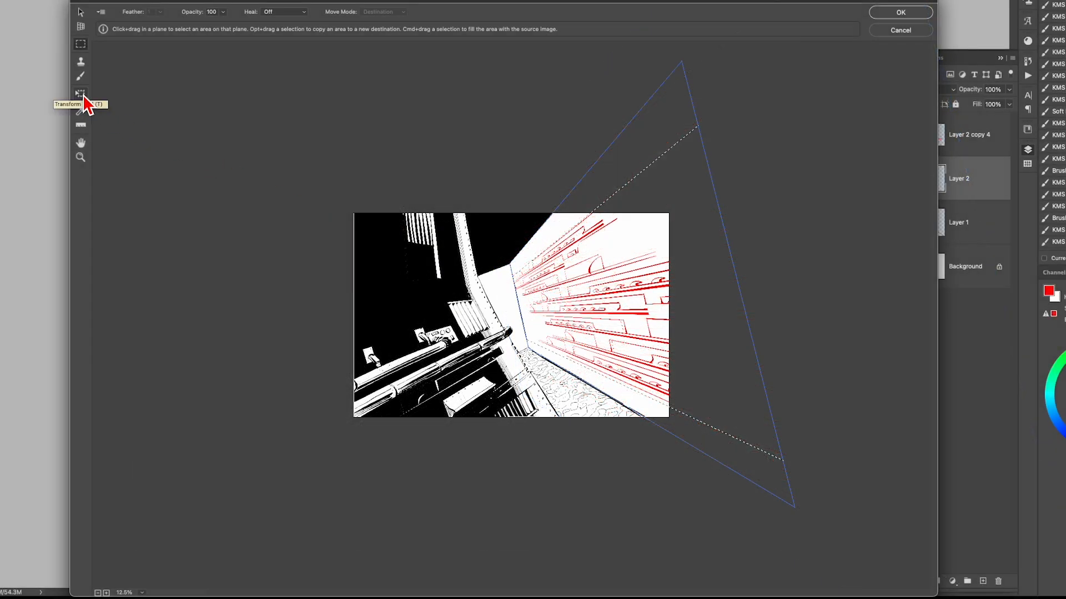
Transform the floating pattern to stretch from the wall's ceiling line to its floor line, and apply the Vanishing Point filter.
{"action": "left_click", "coordinate": [81, 94]}
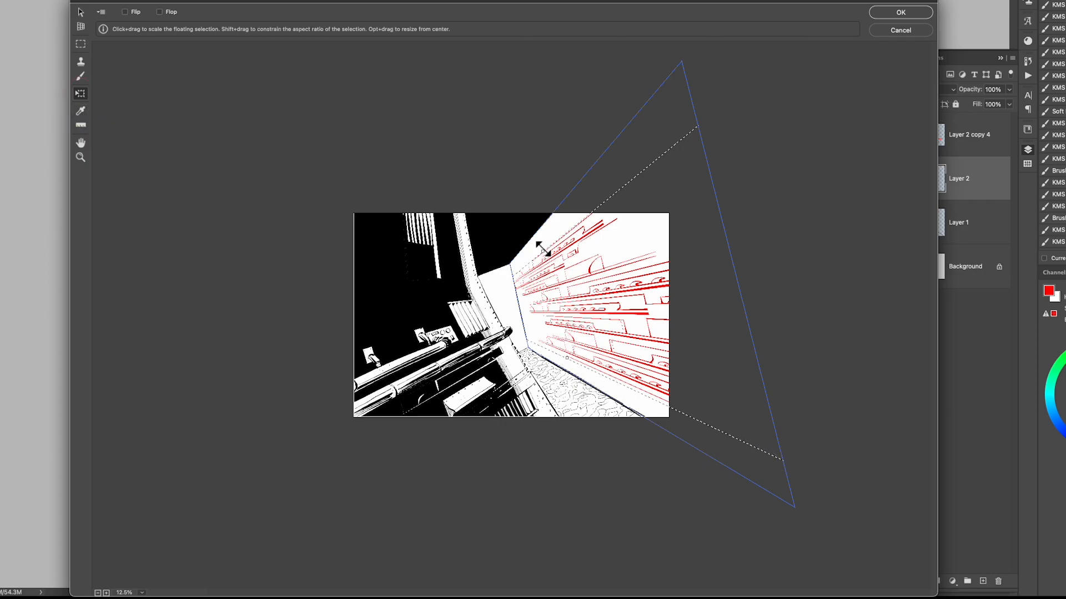
{"action": "left_click_drag", "start_coordinate": [543, 249], "coordinate": [560, 239]}
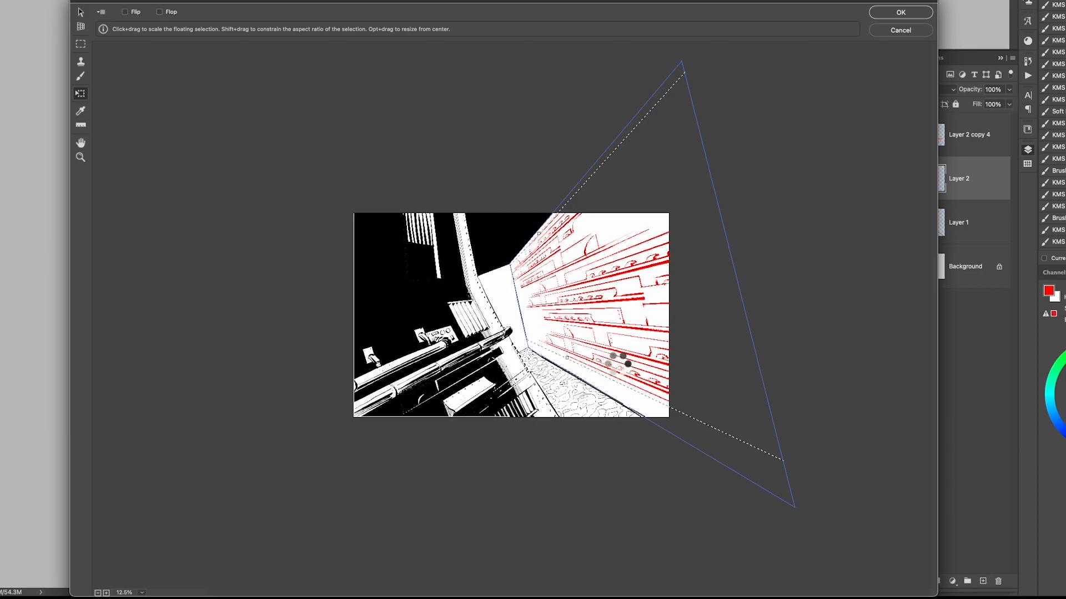
{"action": "left_click_drag", "start_coordinate": [567, 357], "coordinate": [569, 371]}
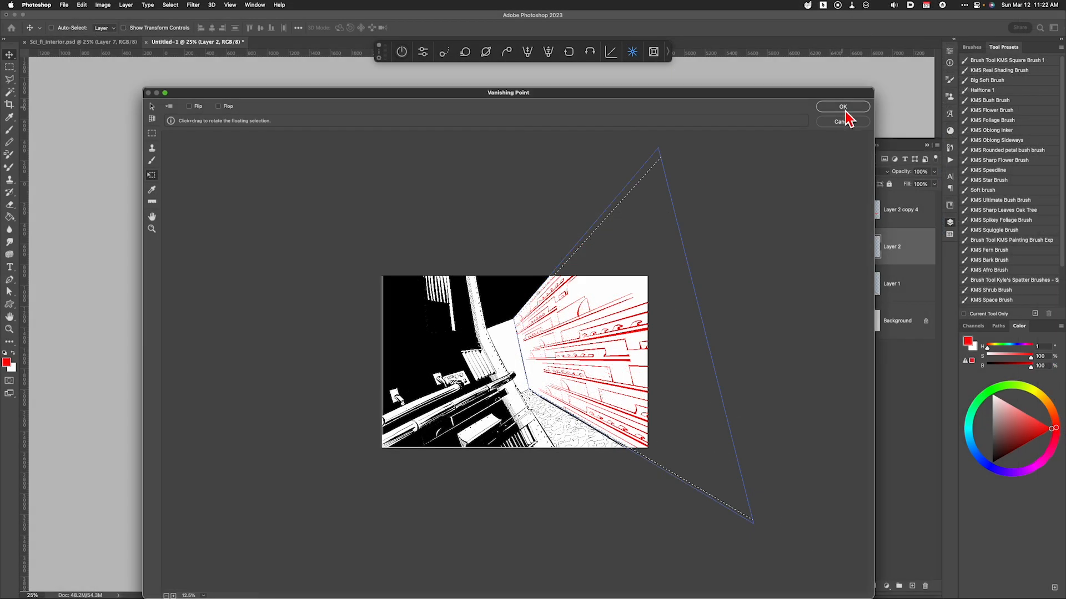
{"action": "left_click", "coordinate": [843, 109]}
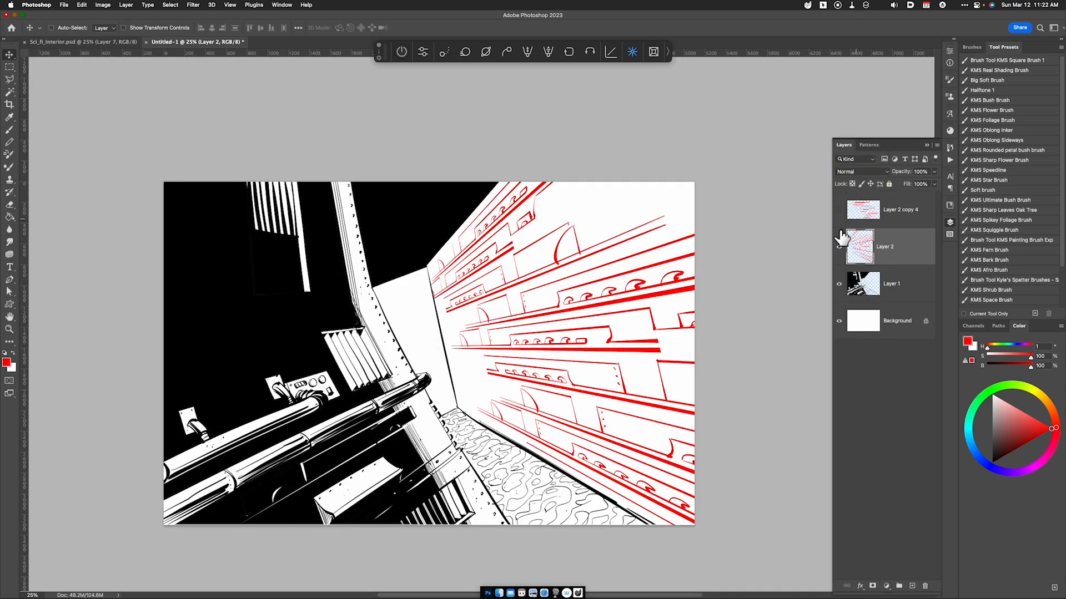
Turn the red perspective pattern on Layer 2 black by reducing its Hue/Saturation Lightness to the minimum.
{"action": "left_click", "coordinate": [840, 248]}
{"action": "left_click", "coordinate": [840, 249]}
{"action": "left_click", "coordinate": [888, 250]}
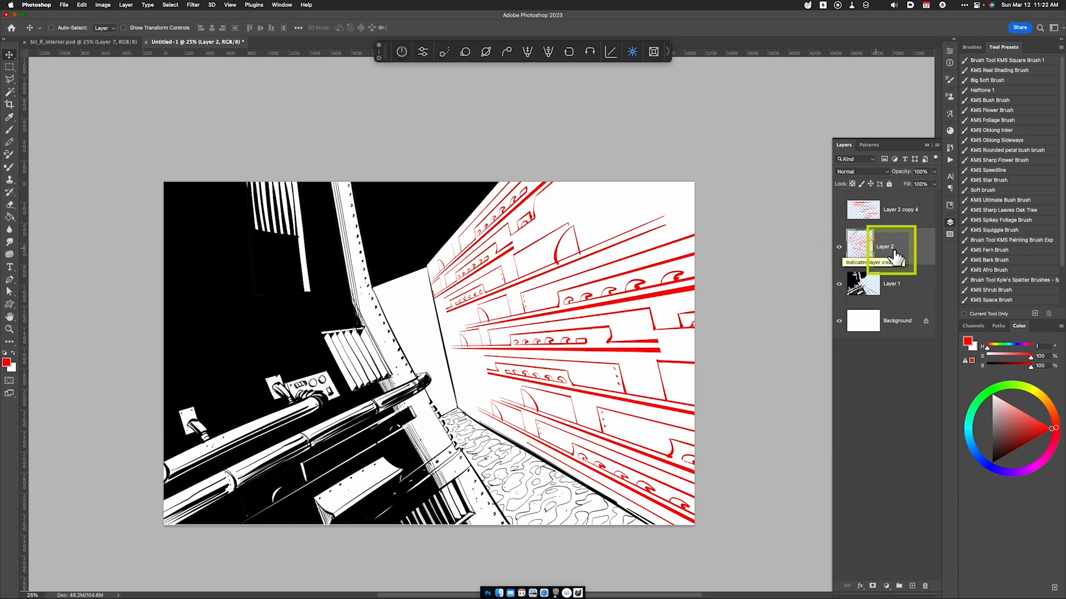
{"action": "key", "text": "super"}
{"action": "key", "text": "super+u"}
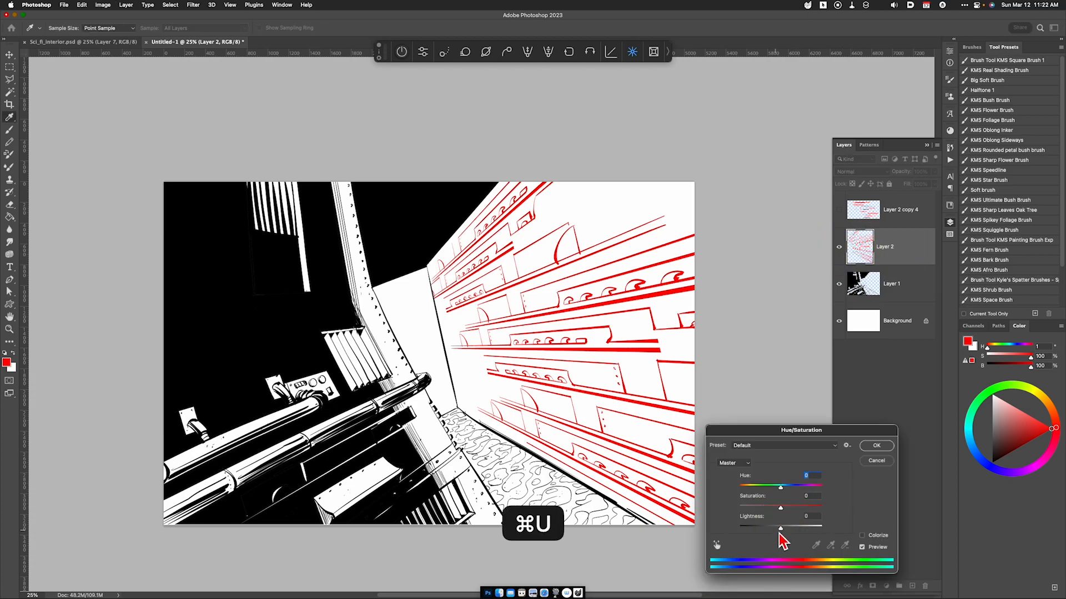
{"action": "left_click_drag", "start_coordinate": [780, 528], "coordinate": [739, 527]}
{"action": "left_click", "coordinate": [876, 446]}
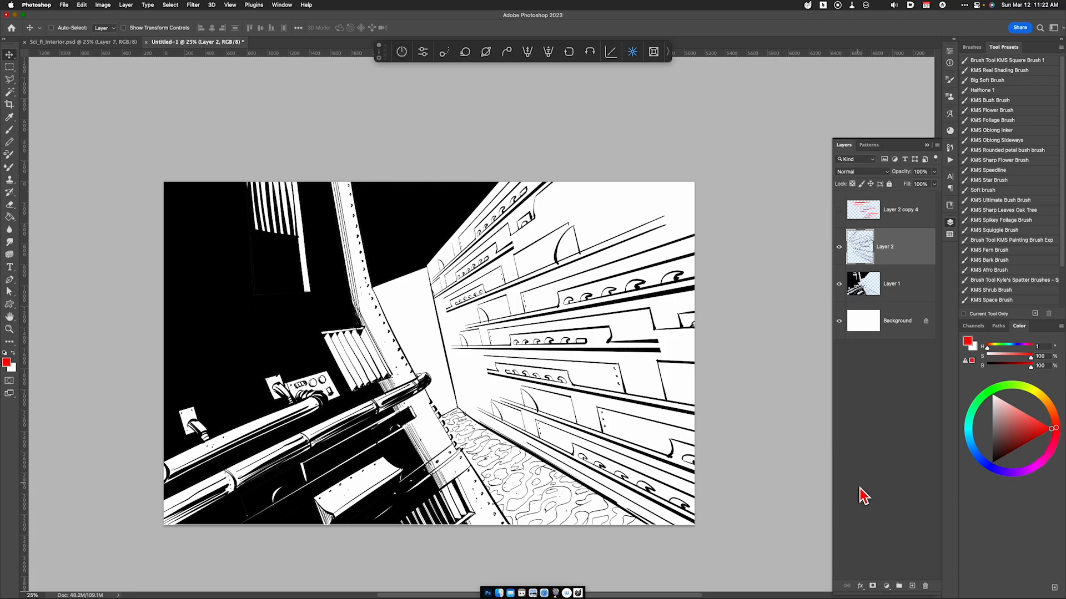